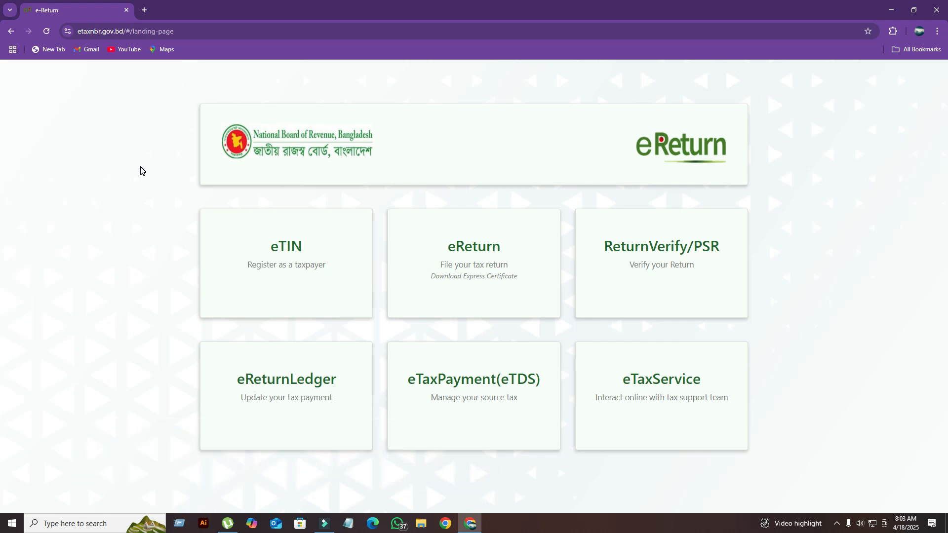
- Open the eReturn sign-in page as an already registered taxpayer and enter the Taxpayer's Identification Number
click(478, 266)
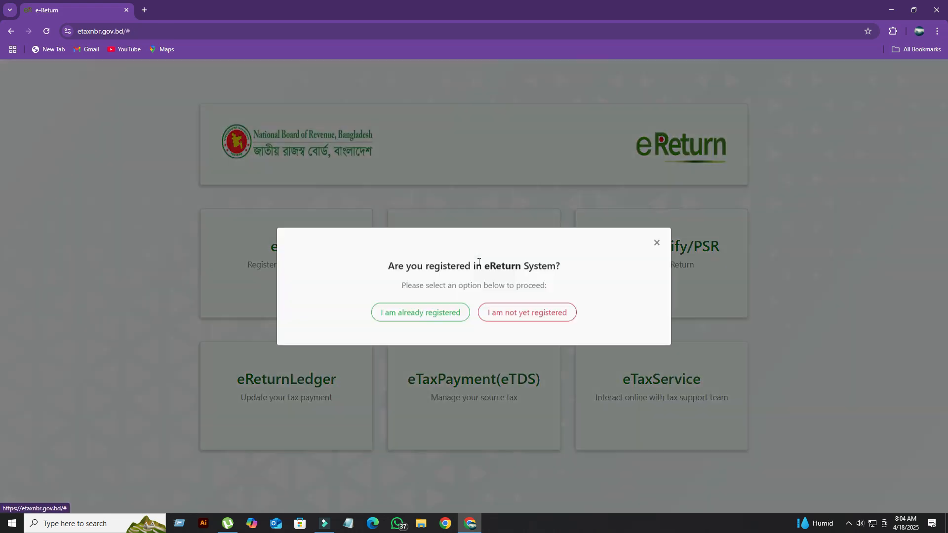
click(415, 316)
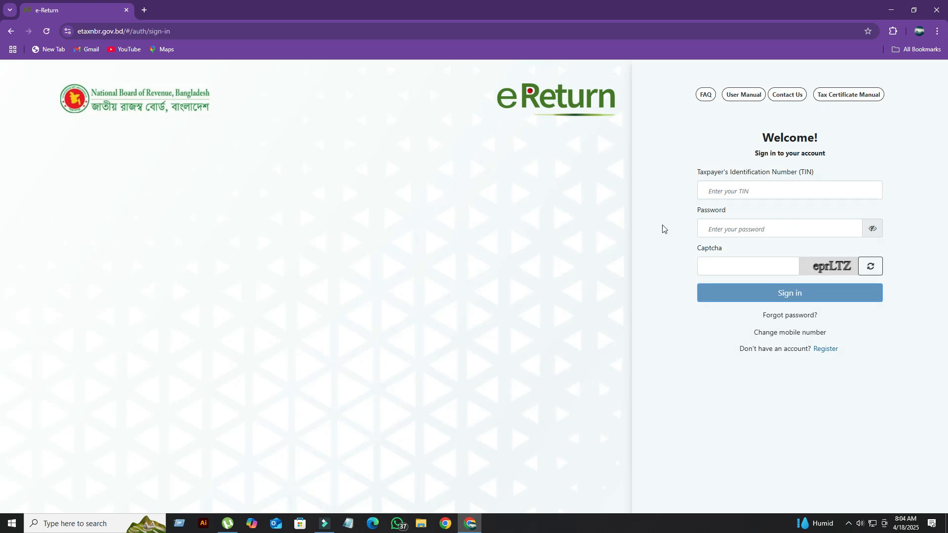
click(759, 192)
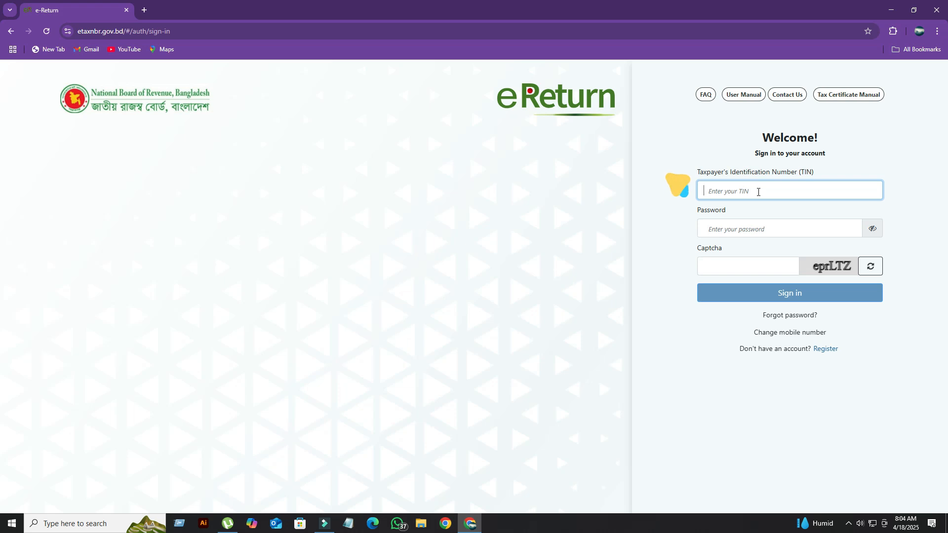
text(745)
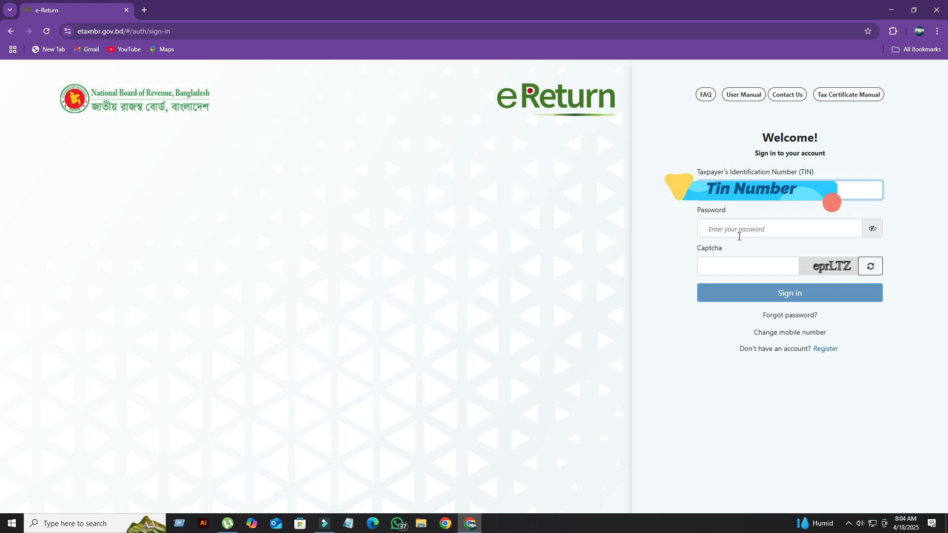
- Enter the account password and captcha code, sign in, and save the password in the browser
click(739, 234)
text(••••)
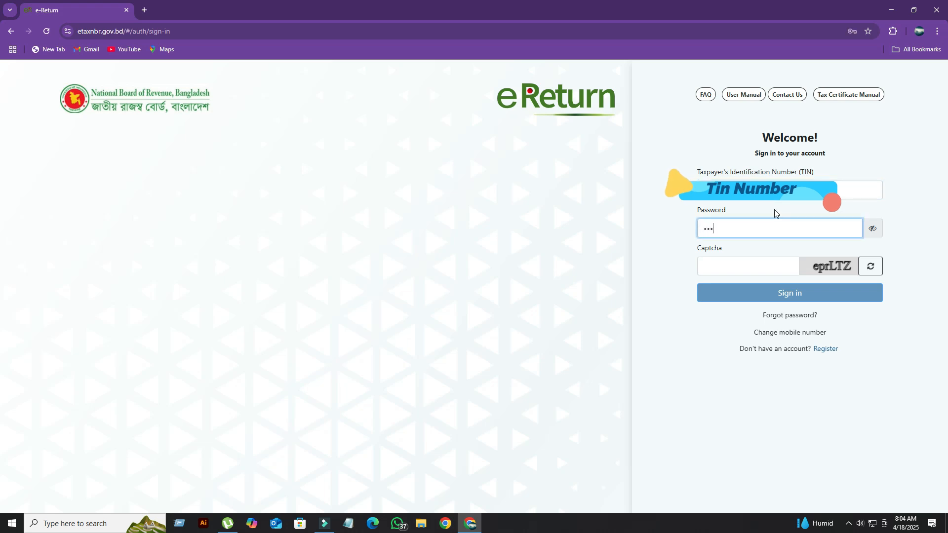
text(•••••••••)
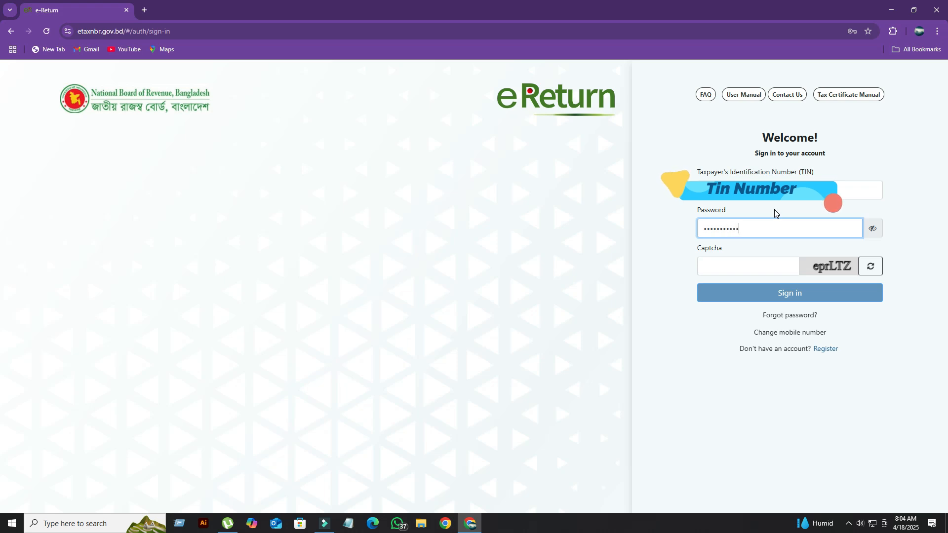
key(Tab)
text(eprLTZ)
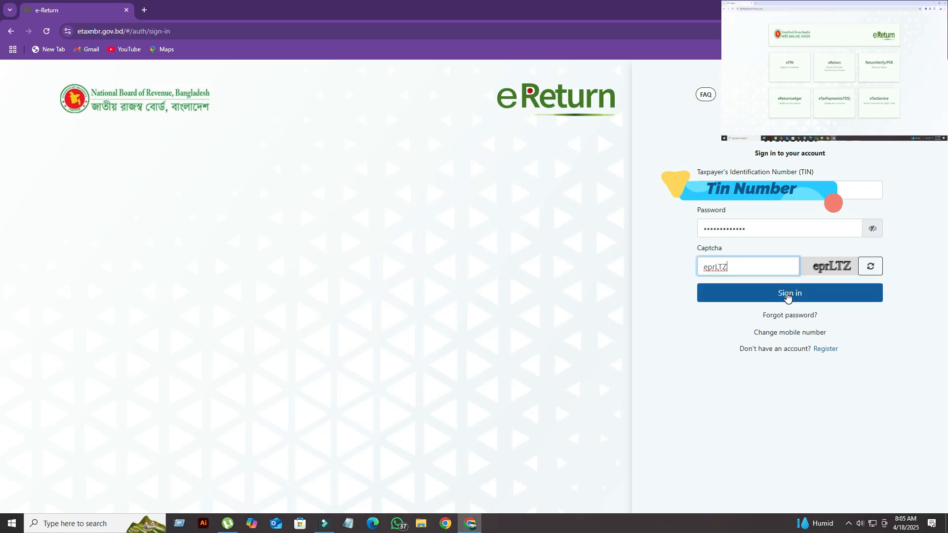
click(787, 294)
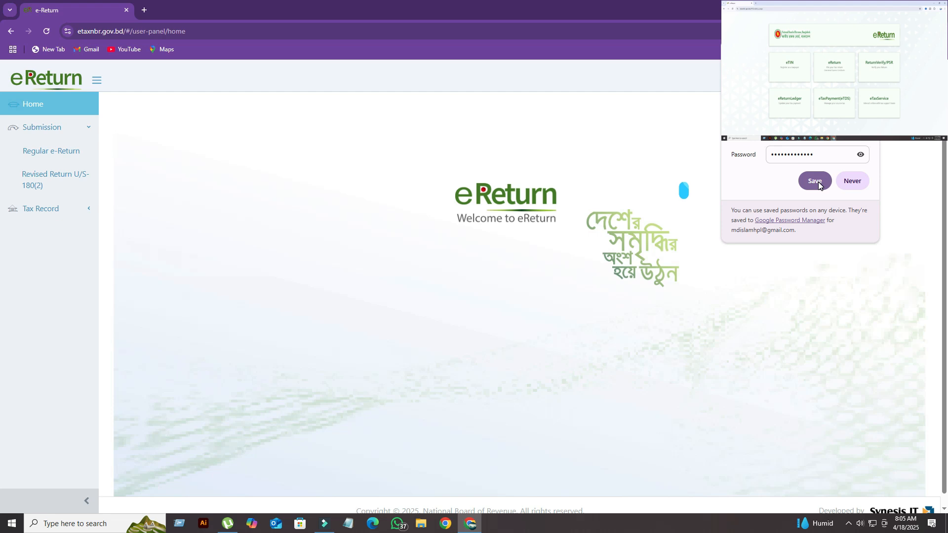
click(815, 181)
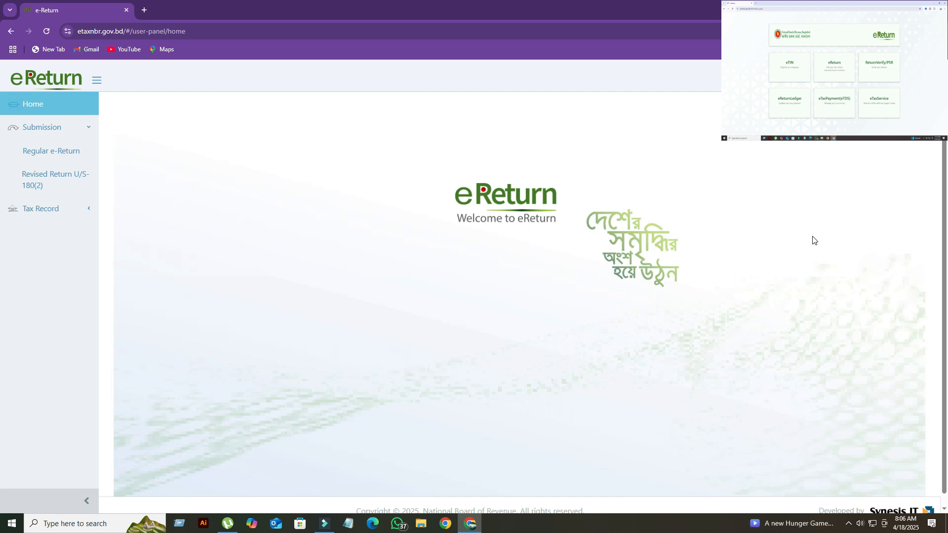
- Open the Regular e-Return form and check the Return Scheme choices under Assessment Information
click(46, 153)
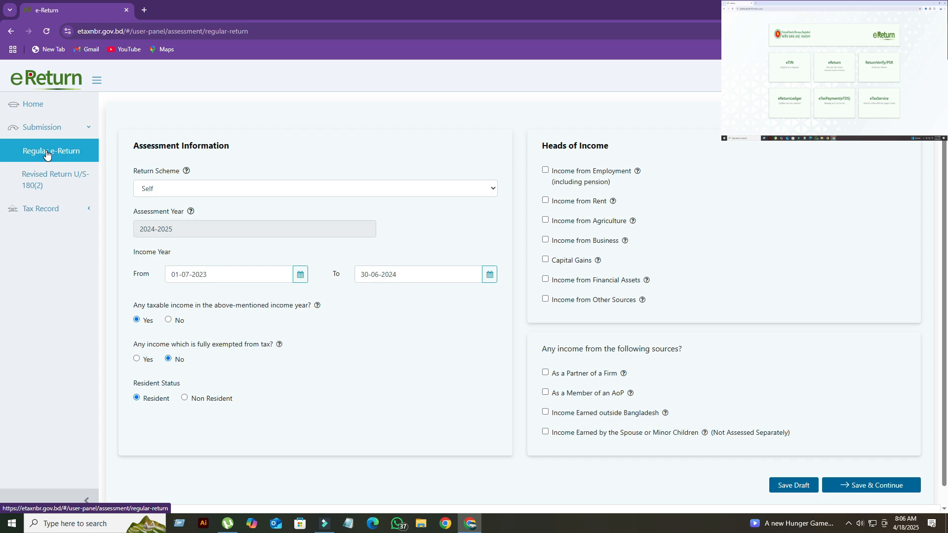
click(487, 192)
click(493, 190)
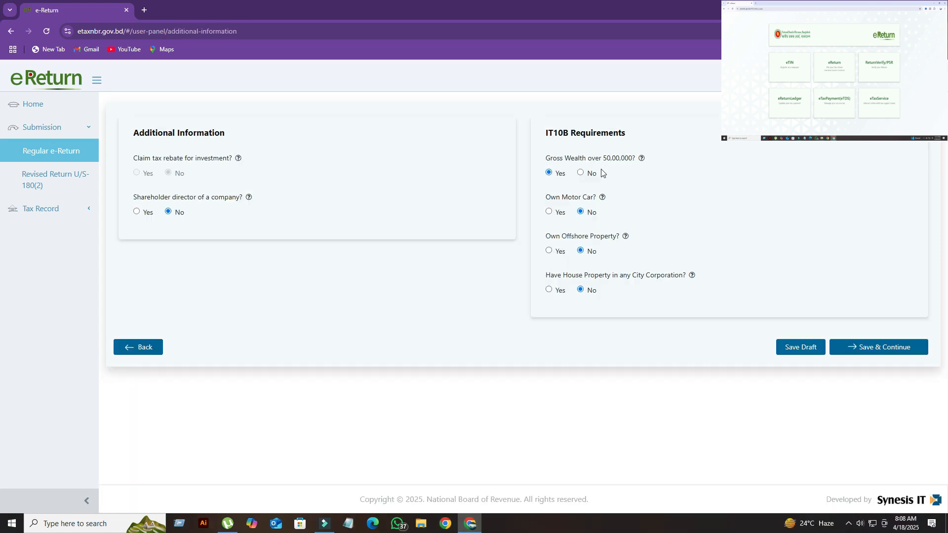
- Answer No to gross wealth over 50,00,000 in the IT10B requirements, then save and continue to Expenditure
click(580, 174)
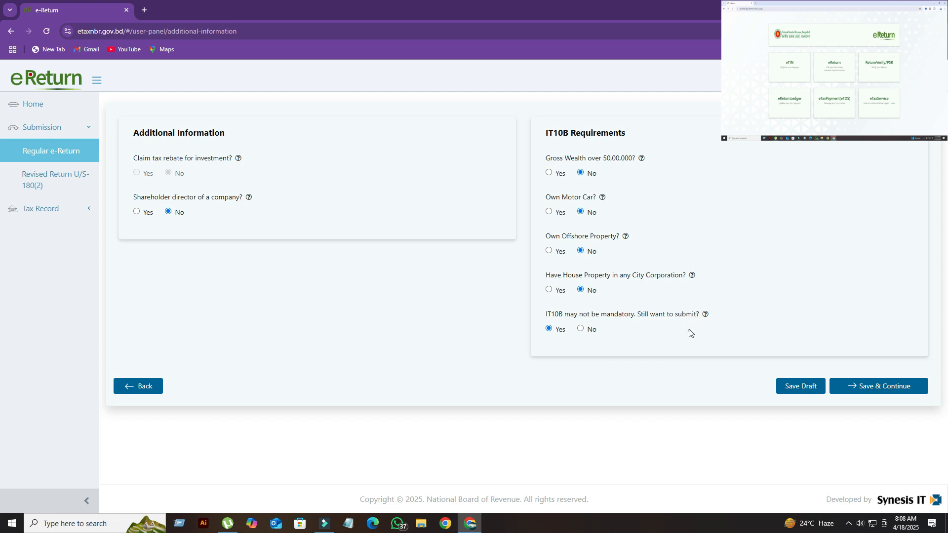
click(880, 390)
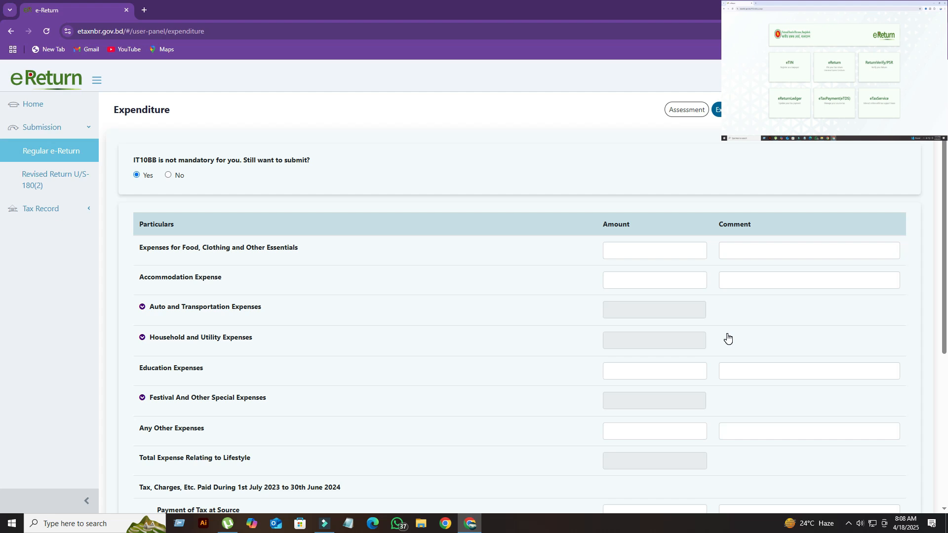
- Compare the IT10BB submission choices, leave it on Yes, and enter 40,000 for food, clothing and other essentials
click(172, 176)
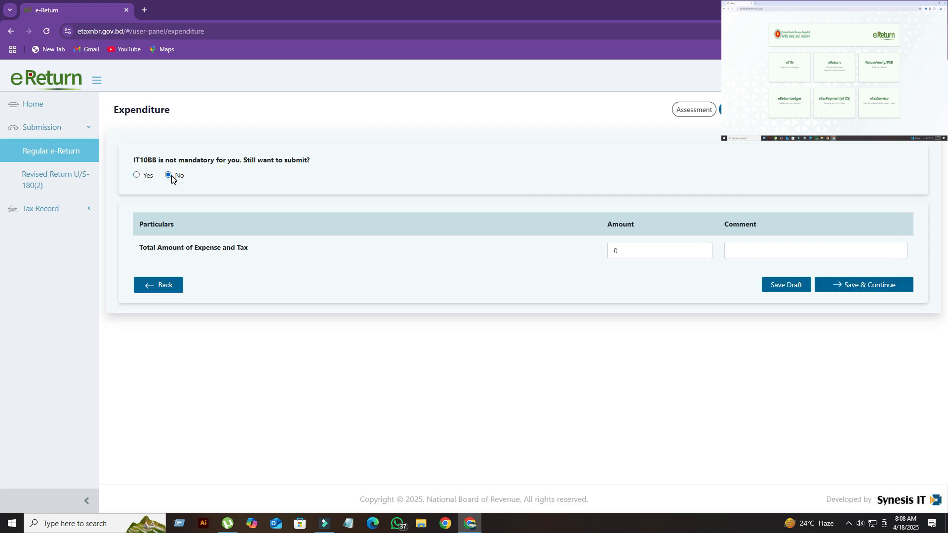
click(137, 175)
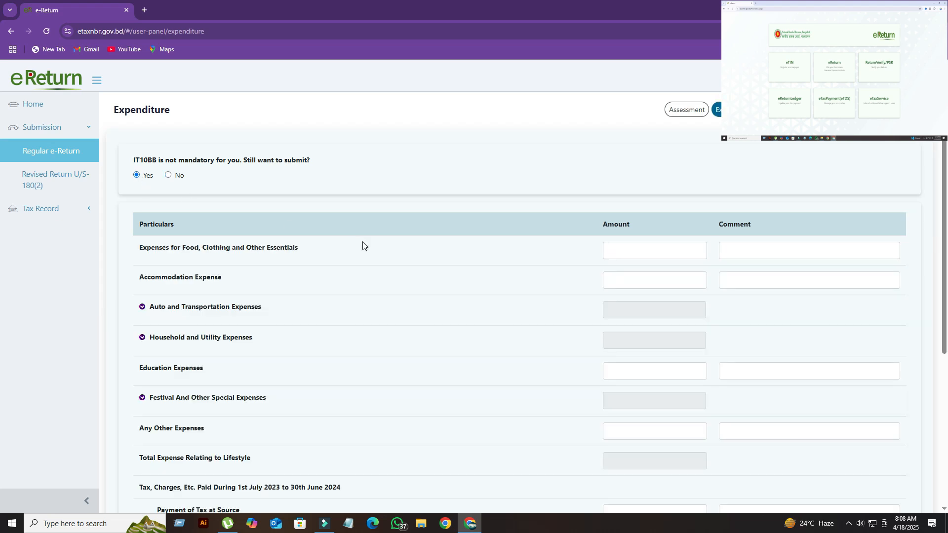
click(680, 254)
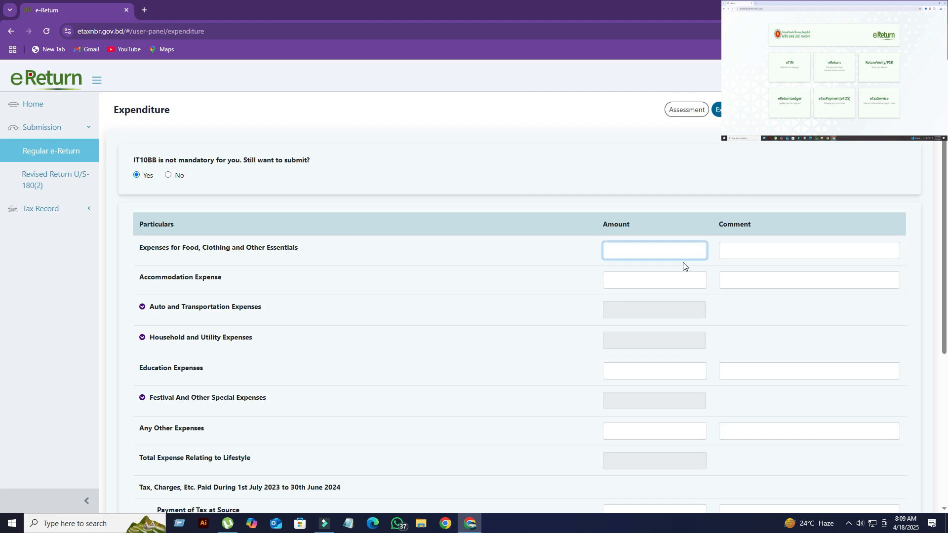
text(40,000)
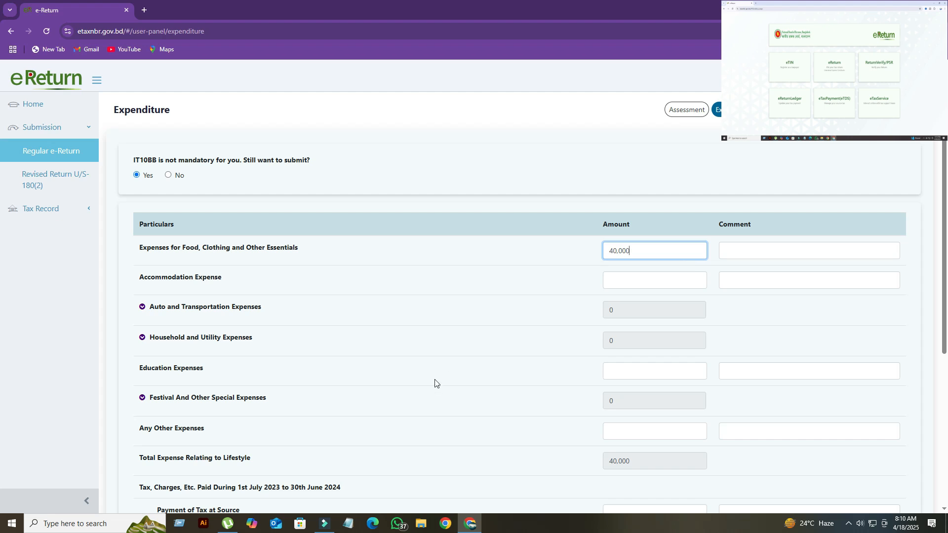
- Enter 35,000 as the amount for Education Expenses
scroll(333, 387, down, 1)
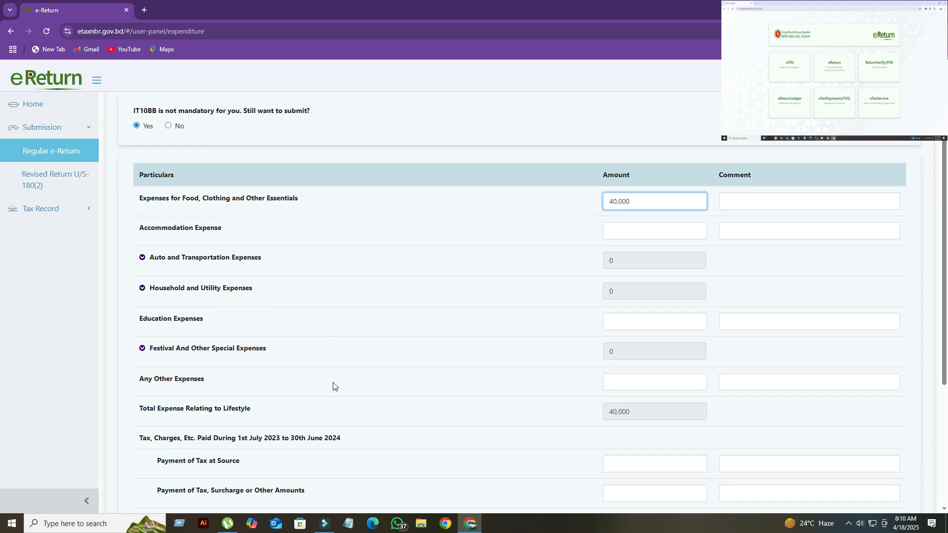
click(621, 321)
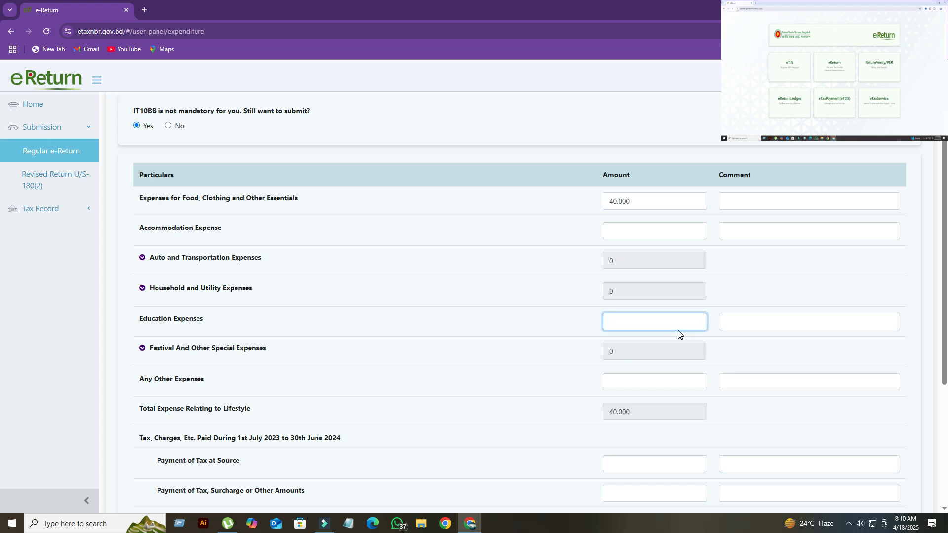
text(35,000)
- Check the festival and special expense items, enter 10,000 for Any Other Expenses, and save and continue to Assets & Liabilities
scroll(620, 370, down, 2)
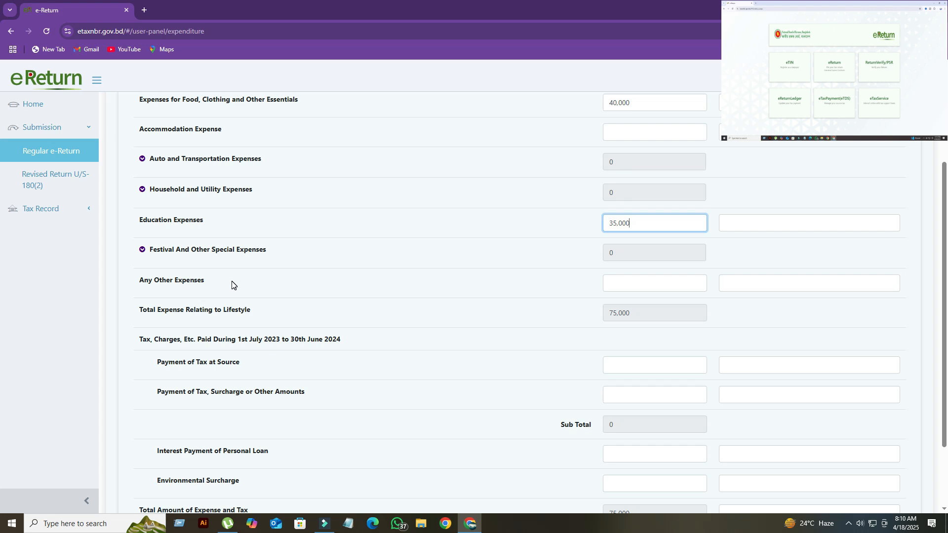
click(143, 251)
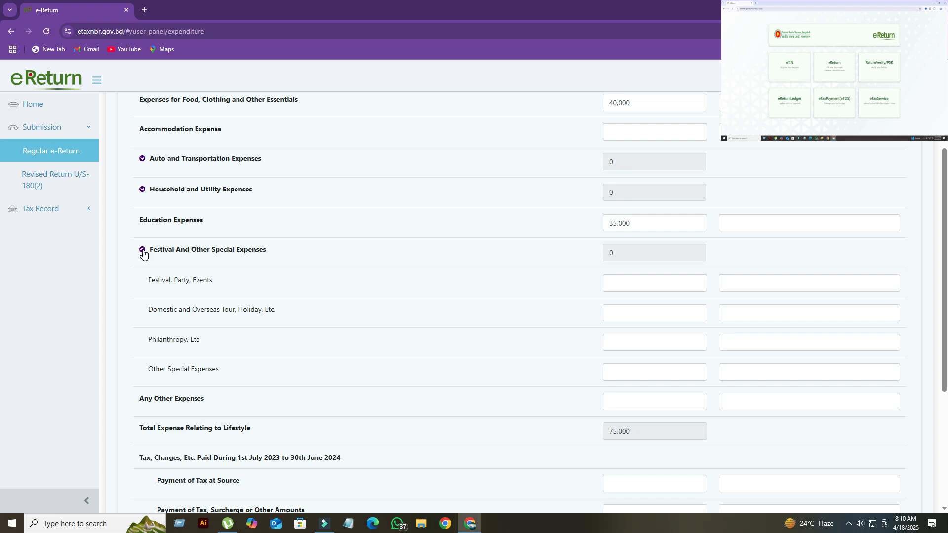
click(143, 251)
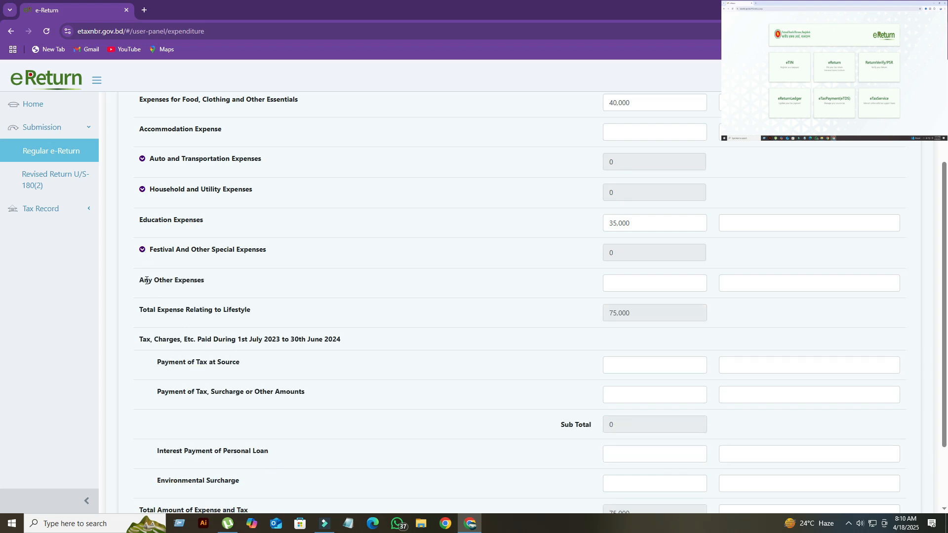
click(613, 282)
text(100000)
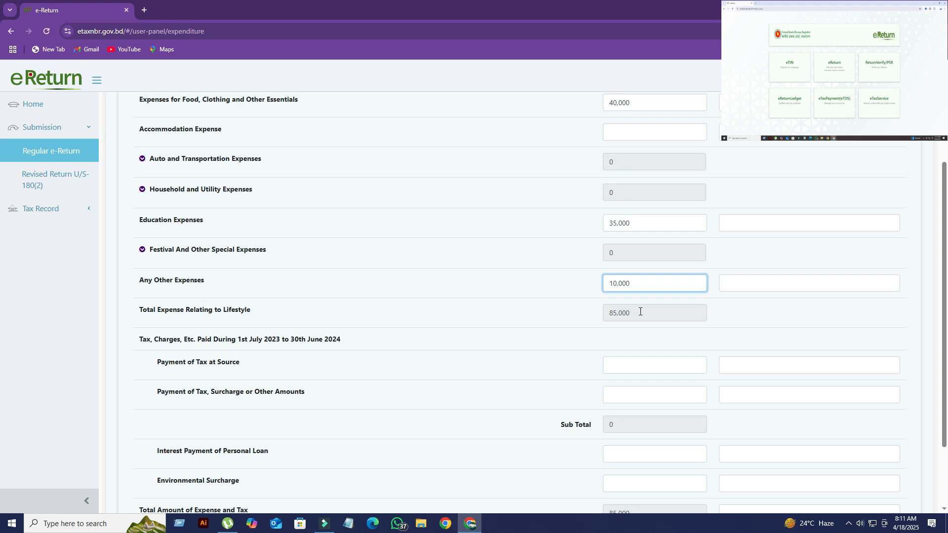
scroll(642, 315, down, 2)
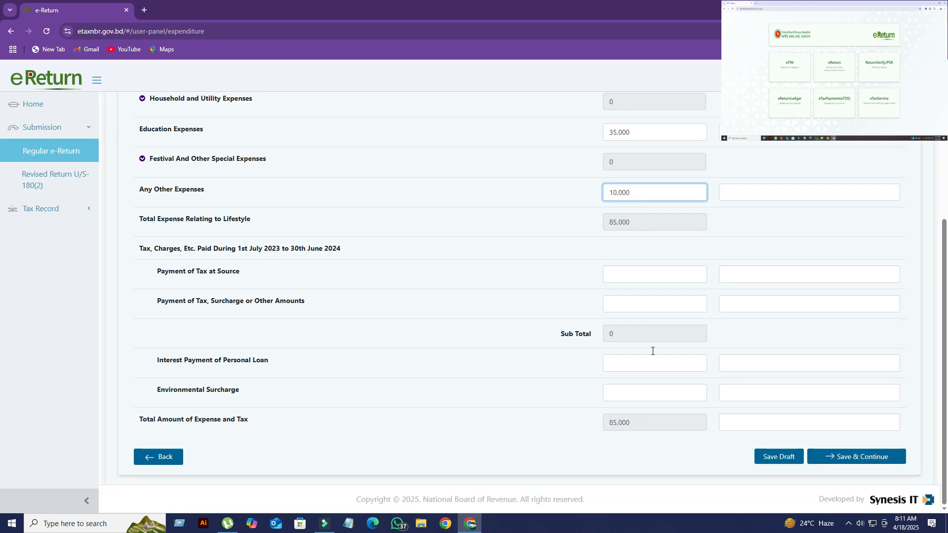
click(854, 455)
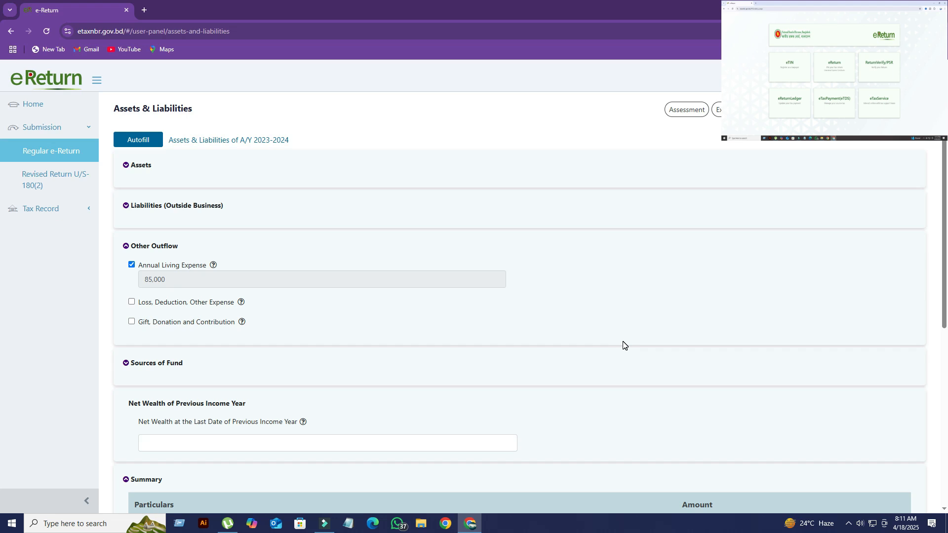
- Expand the Assets section and look through its asset categories
click(126, 166)
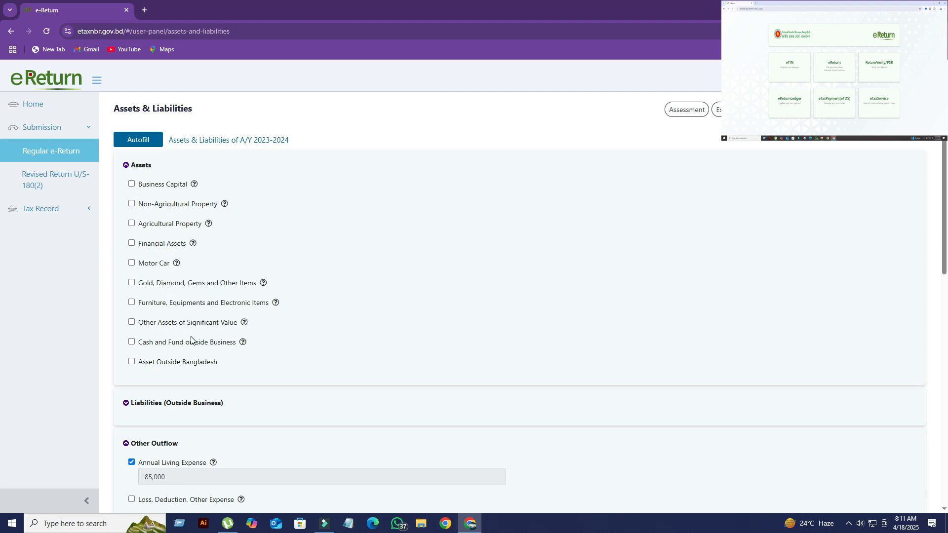
scroll(191, 340, down, 1)
scroll(192, 339, up, 1)
- Enable Gold, Diamond, Gems and Other Items, review its particulars, acquisition type, unit and value fields, and disable it again
click(132, 284)
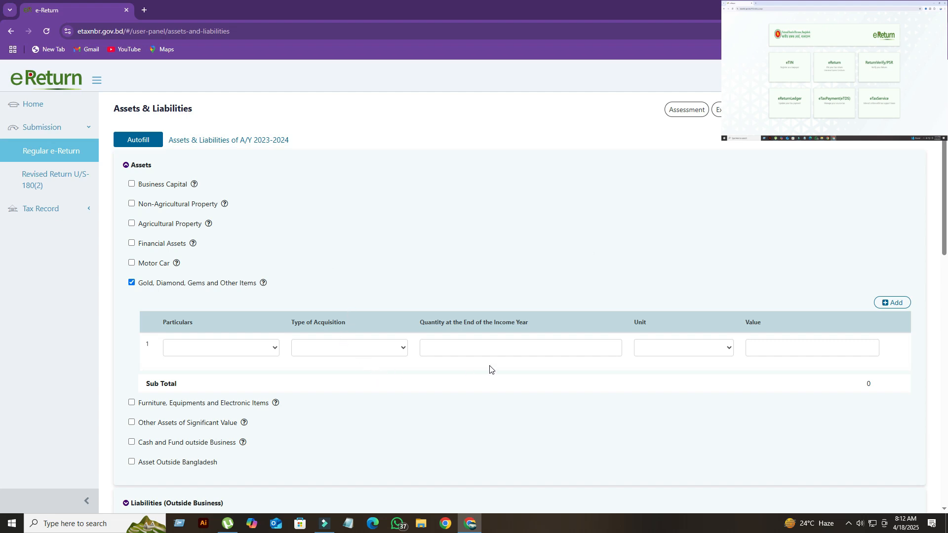
click(275, 351)
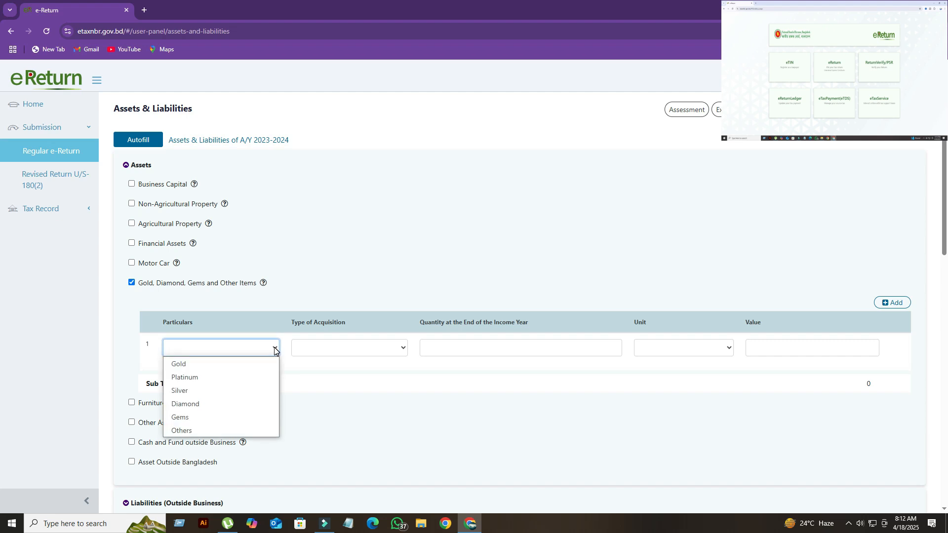
click(275, 351)
click(405, 349)
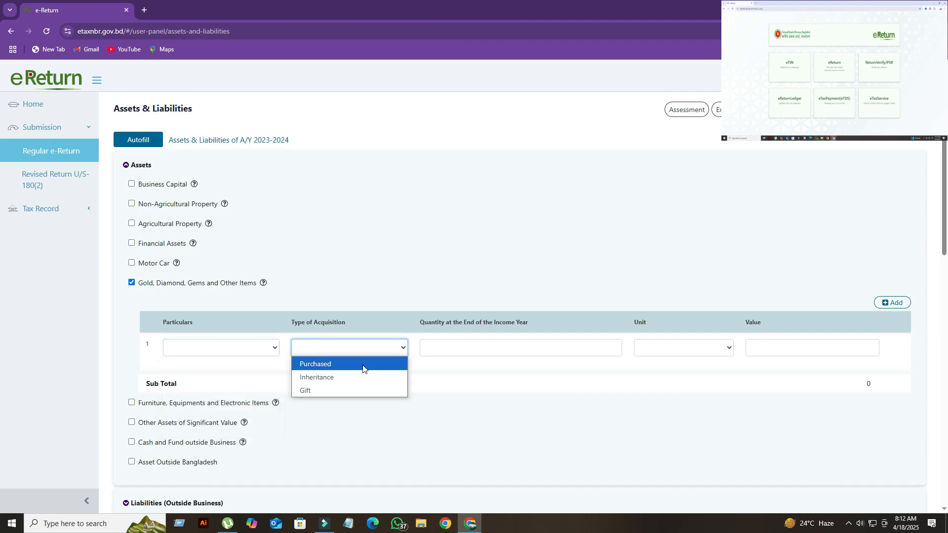
click(729, 349)
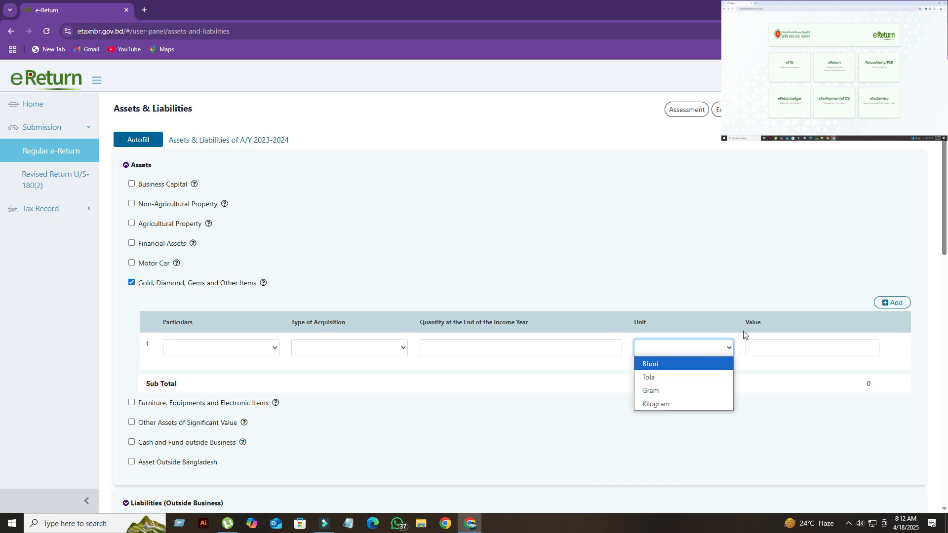
click(724, 351)
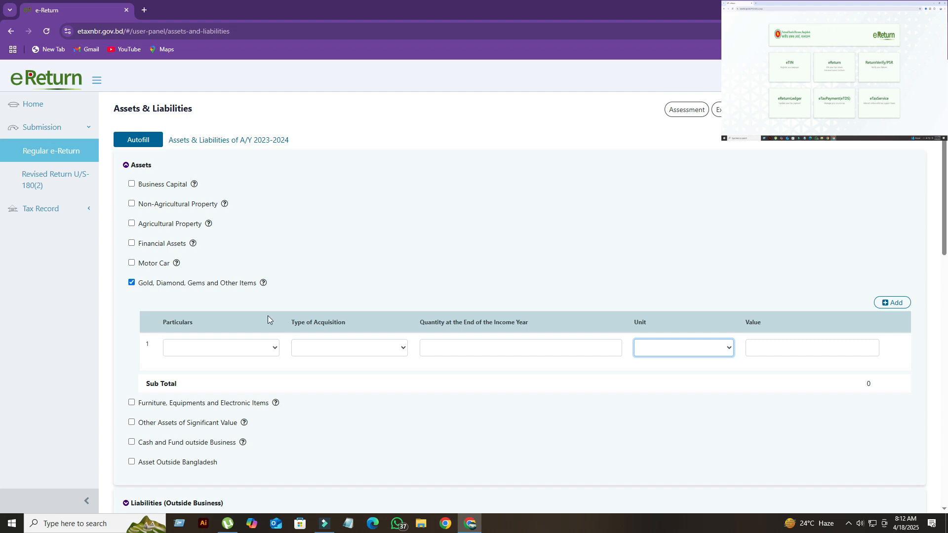
click(827, 354)
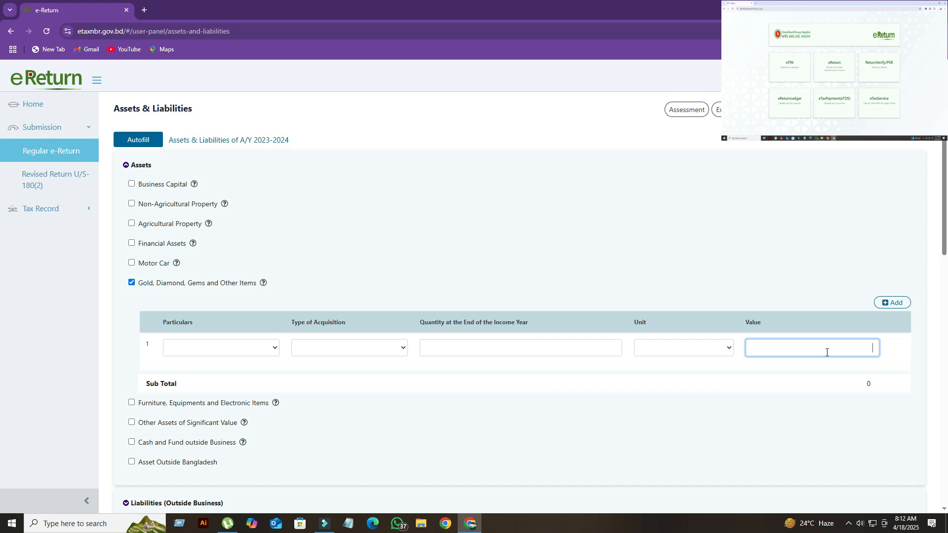
click(131, 283)
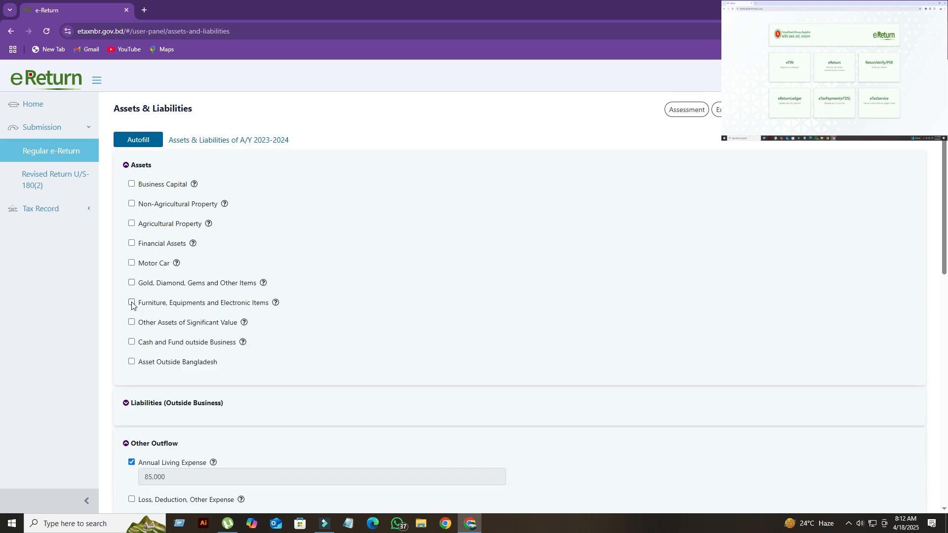
- Enable Furniture, Equipments and Electronic Items, check its acquisition type field, and disable it again
click(132, 304)
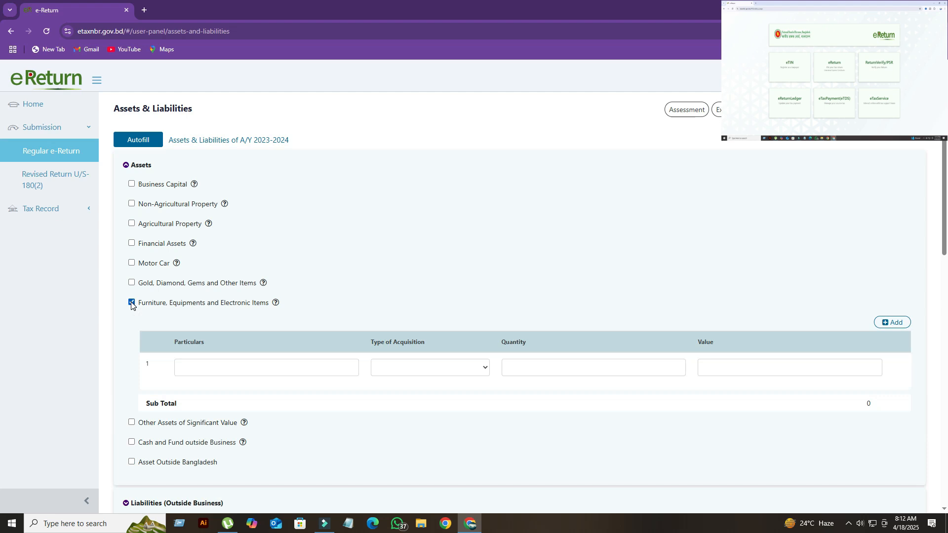
click(487, 370)
click(486, 369)
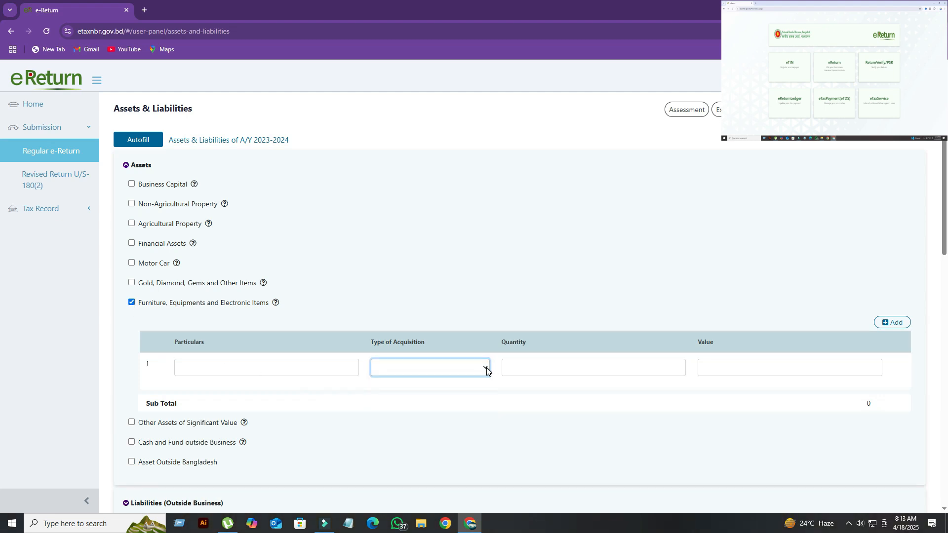
click(132, 304)
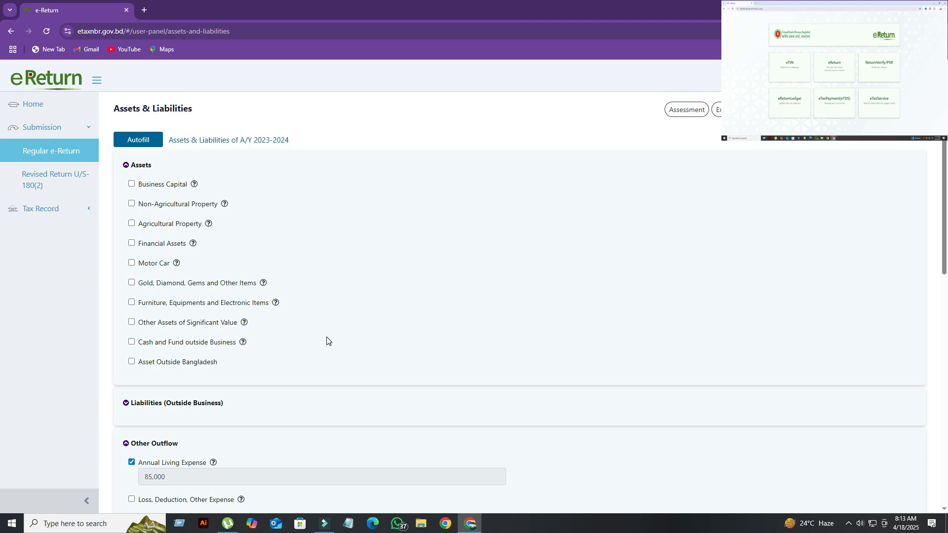
- Enable Cash in Hand under Cash and Fund outside Business and enter 2,00,000 as the amount at the end of the income year
scroll(293, 323, down, 1)
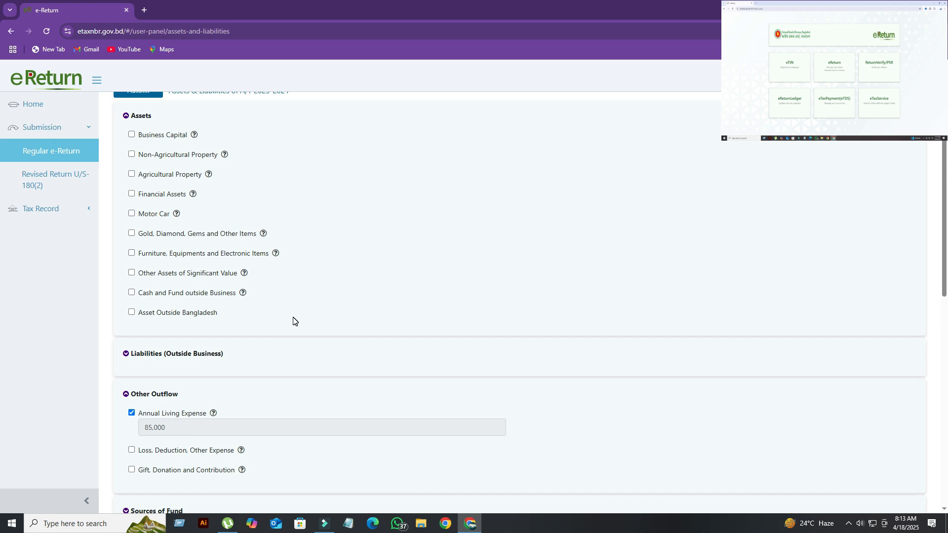
click(131, 293)
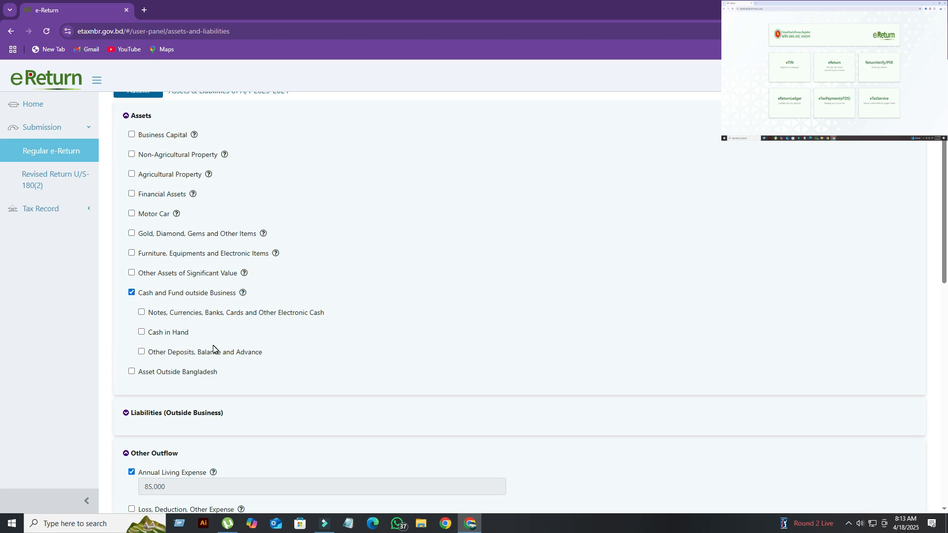
click(142, 332)
scroll(345, 370, down, 1)
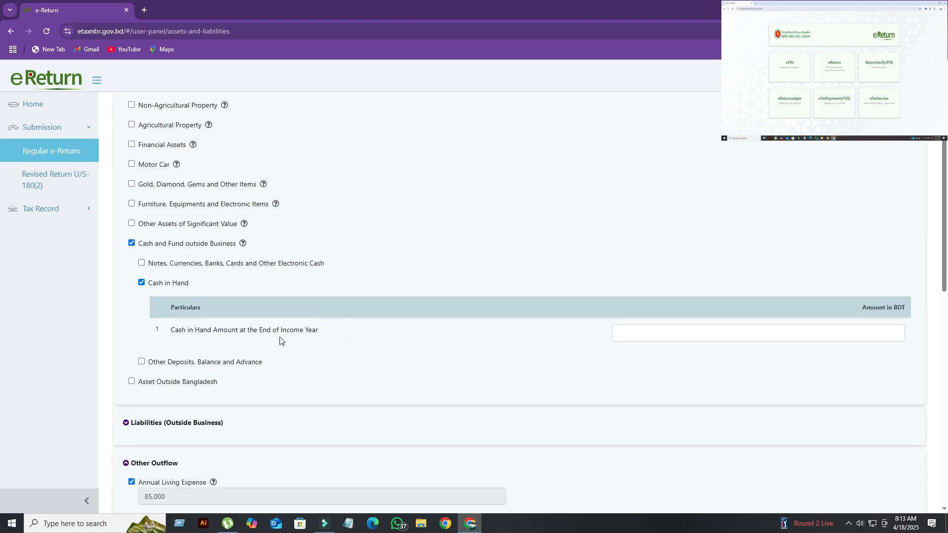
click(740, 334)
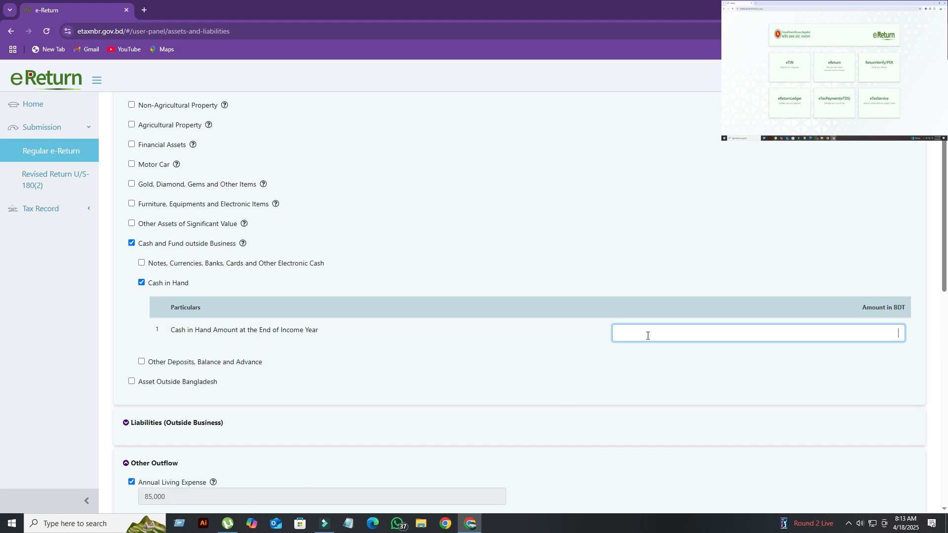
text(00,000)
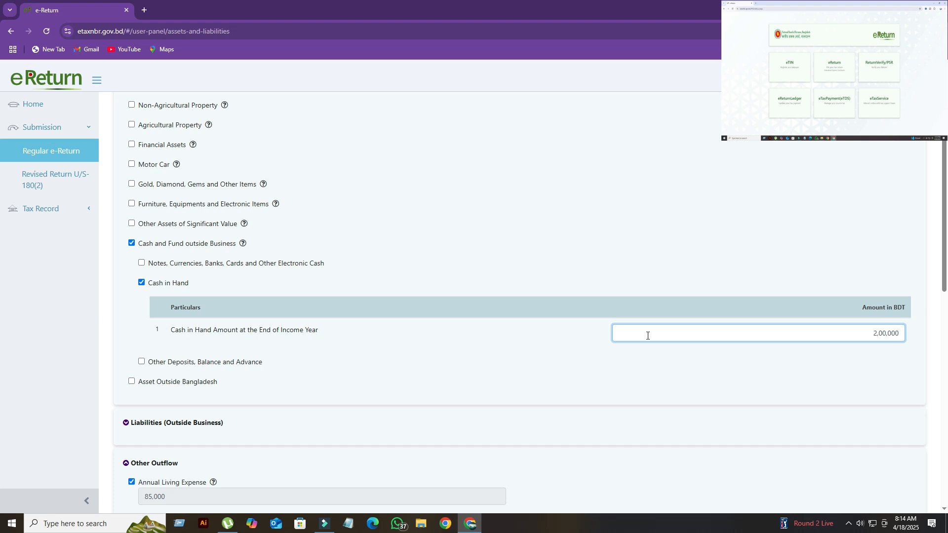
- Expand Sources of Fund and review its entries along with Other Outflow, previous net wealth and the Summary table
scroll(647, 336, down, 4)
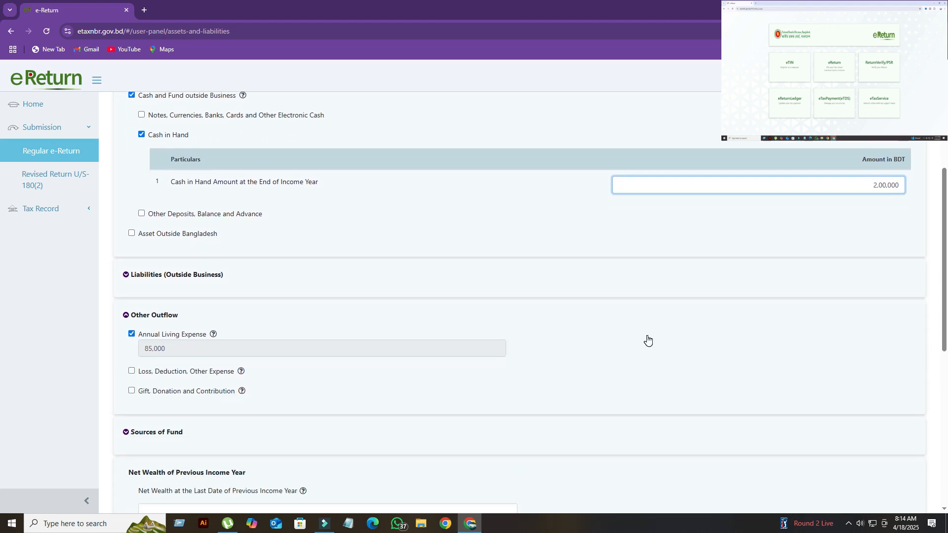
scroll(648, 339, up, 1)
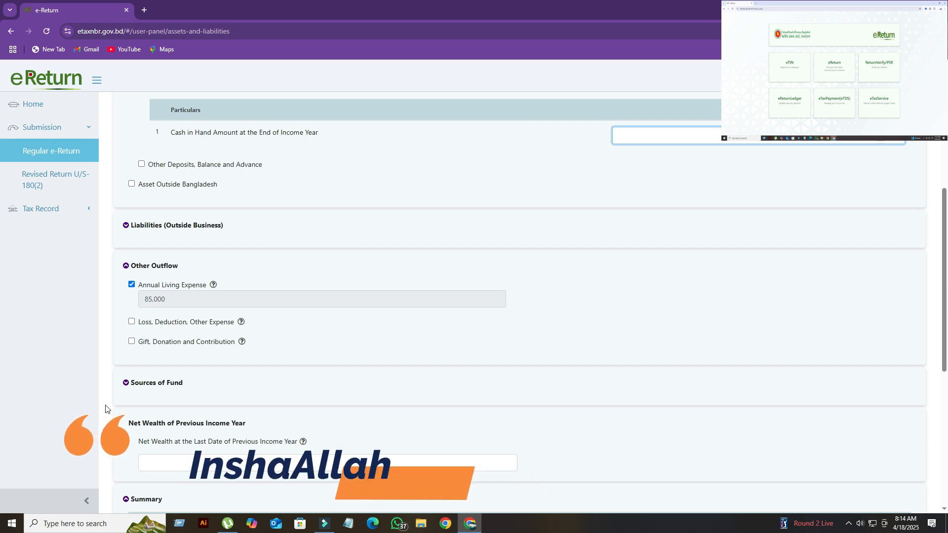
click(126, 384)
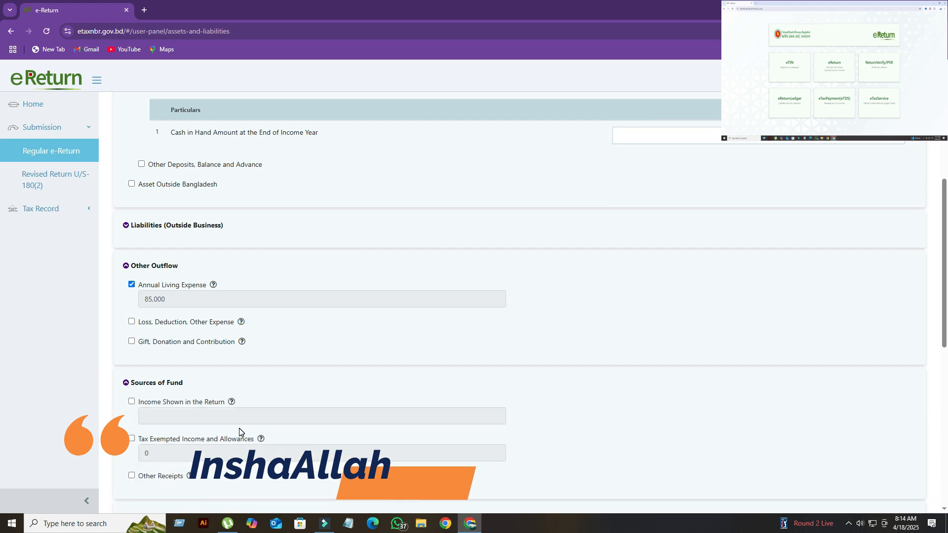
scroll(242, 432, down, 2)
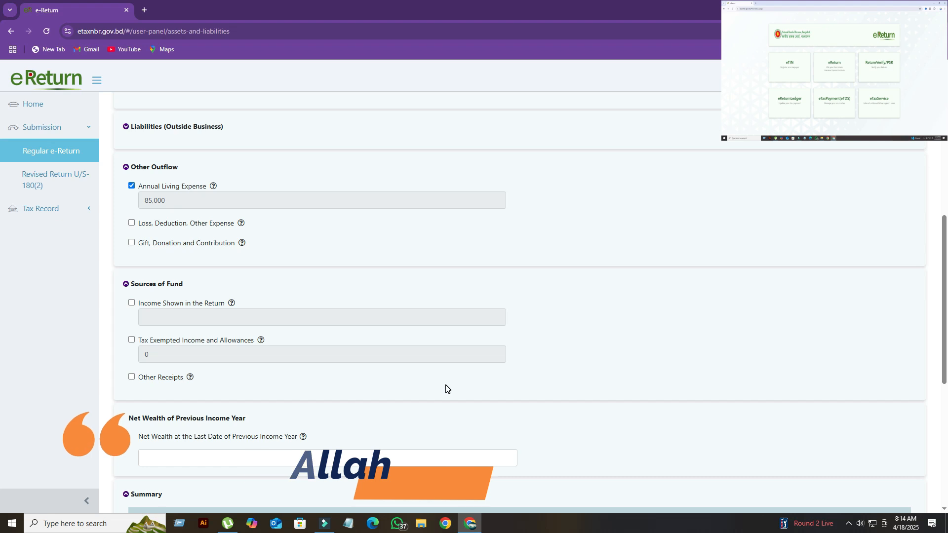
scroll(445, 388, down, 6)
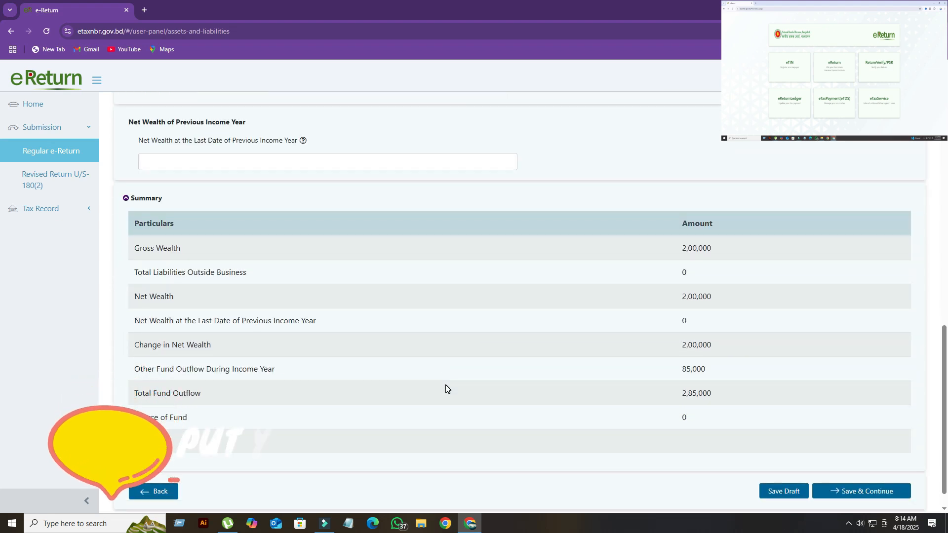
scroll(446, 388, down, 1)
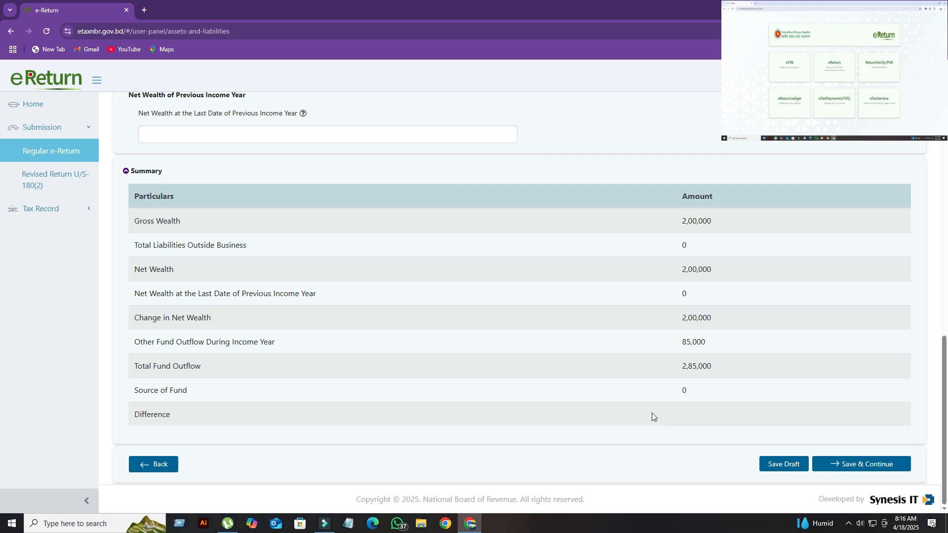
scroll(558, 295, up, 2)
scroll(558, 295, up, 4)
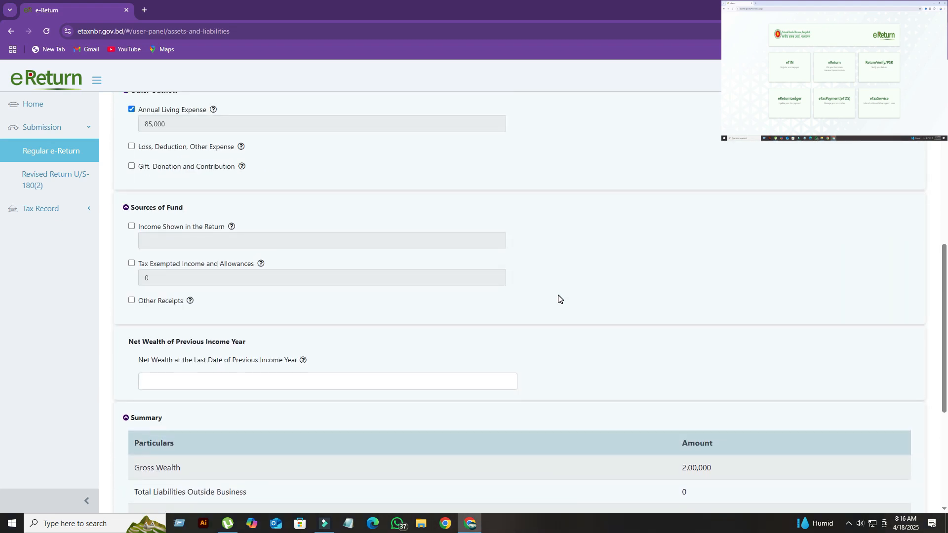
scroll(558, 298, up, 3)
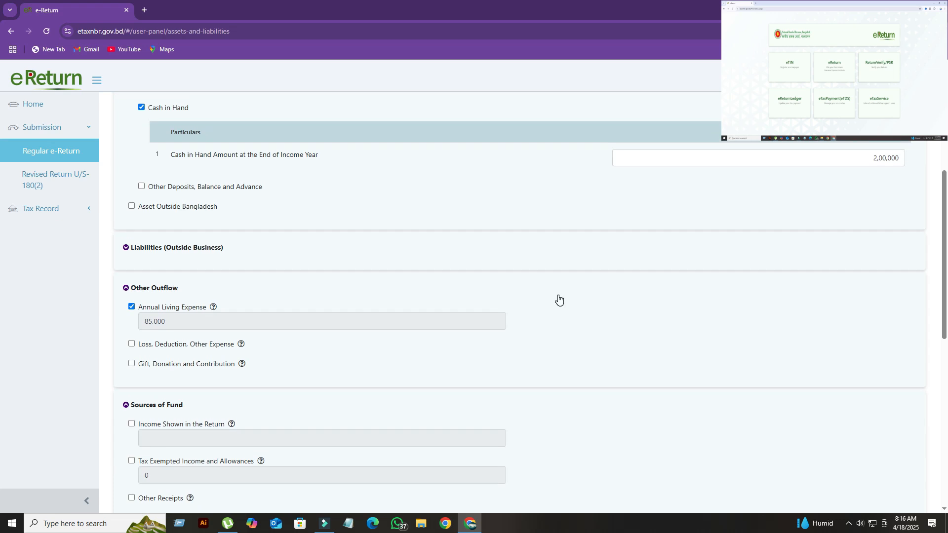
scroll(558, 299, up, 1)
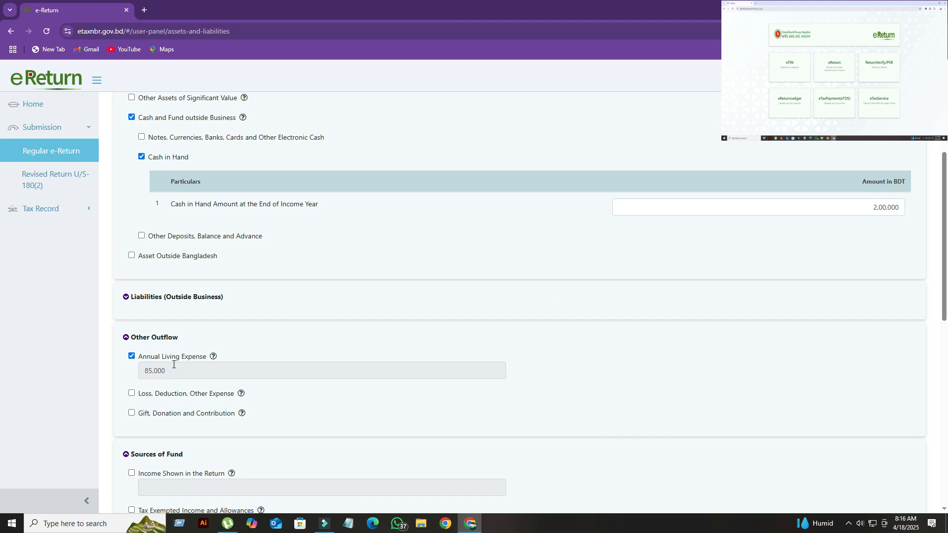
- Enable Other Receipts under Sources of Fund and enter Past Life Savings as the first row's particulars
scroll(173, 364, down, 2)
scroll(174, 365, down, 2)
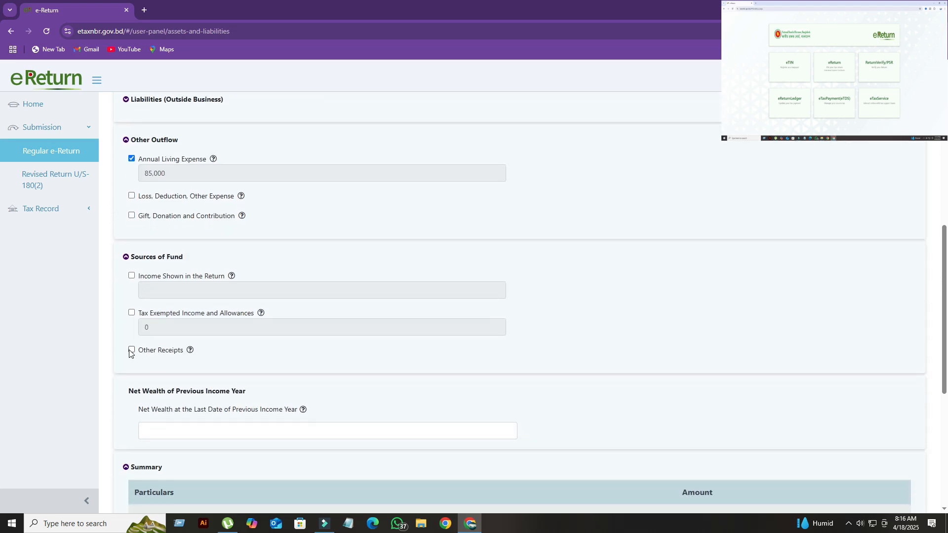
click(131, 351)
scroll(272, 400, down, 1)
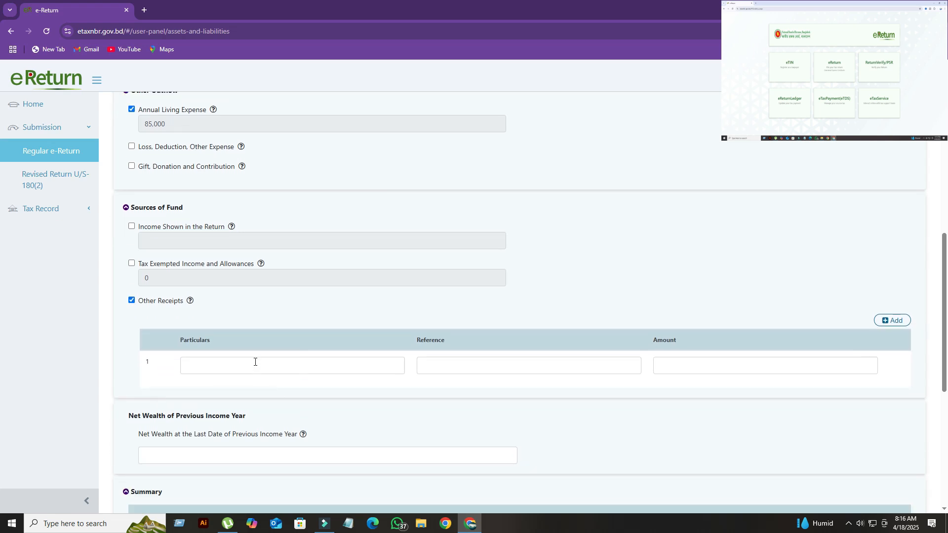
click(255, 361)
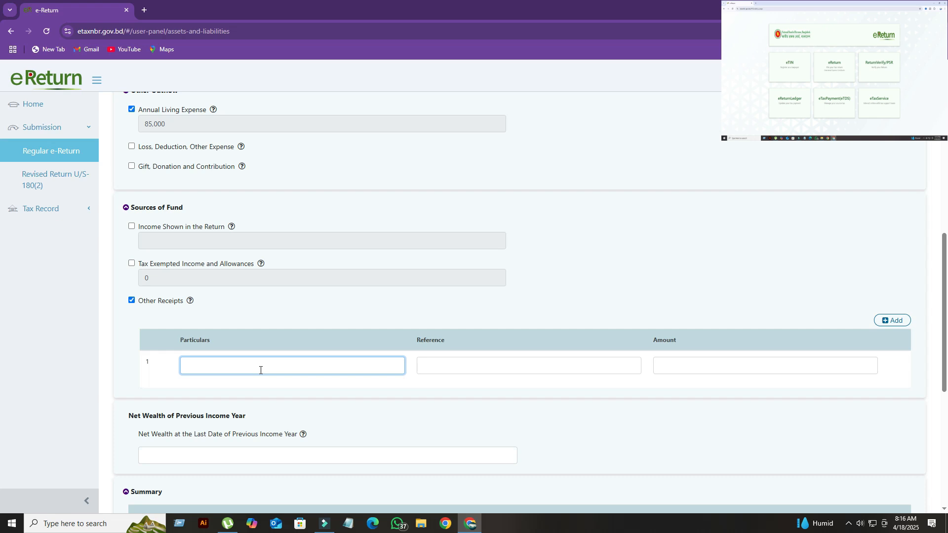
text(Past Life Savings)
- Complete the Past Life Savings row with an amount of 2,00,000 and the reference Nill
click(459, 367)
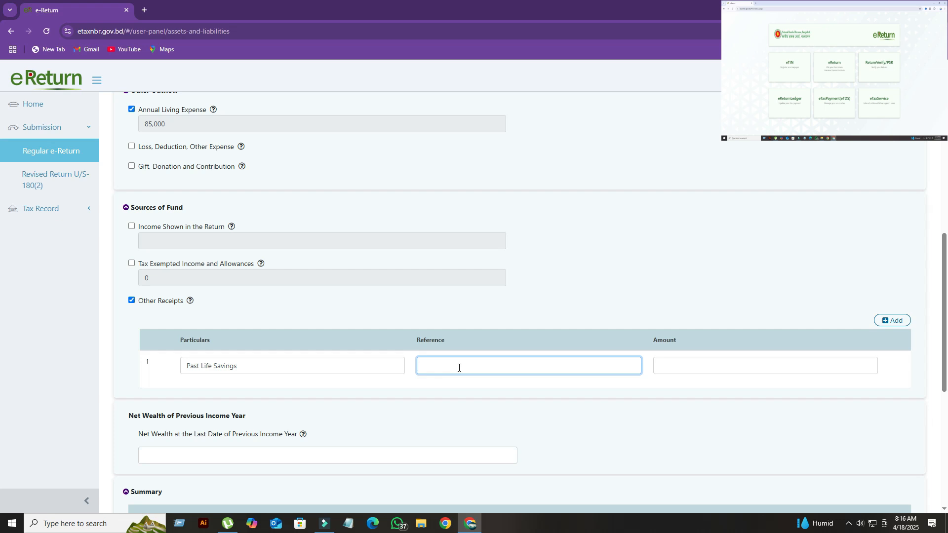
click(721, 369)
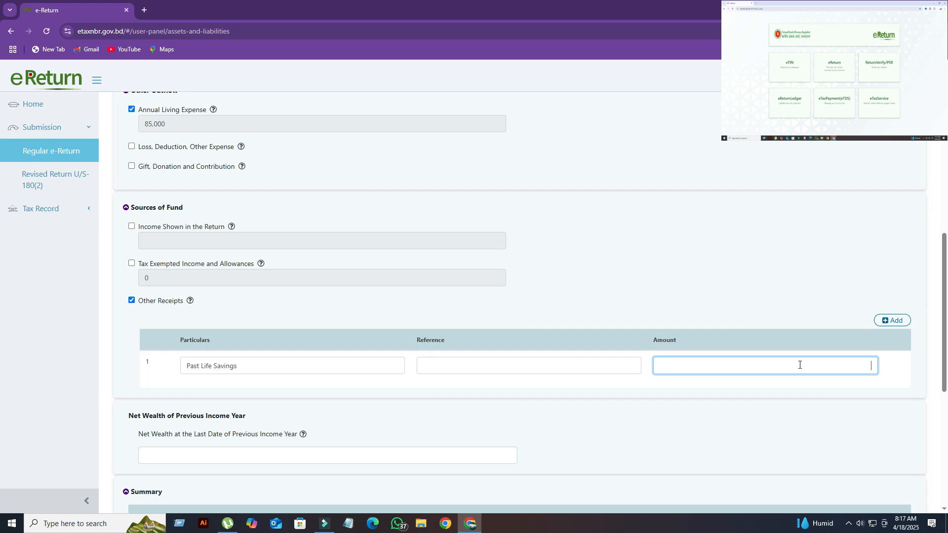
text(2,00,000)
click(511, 371)
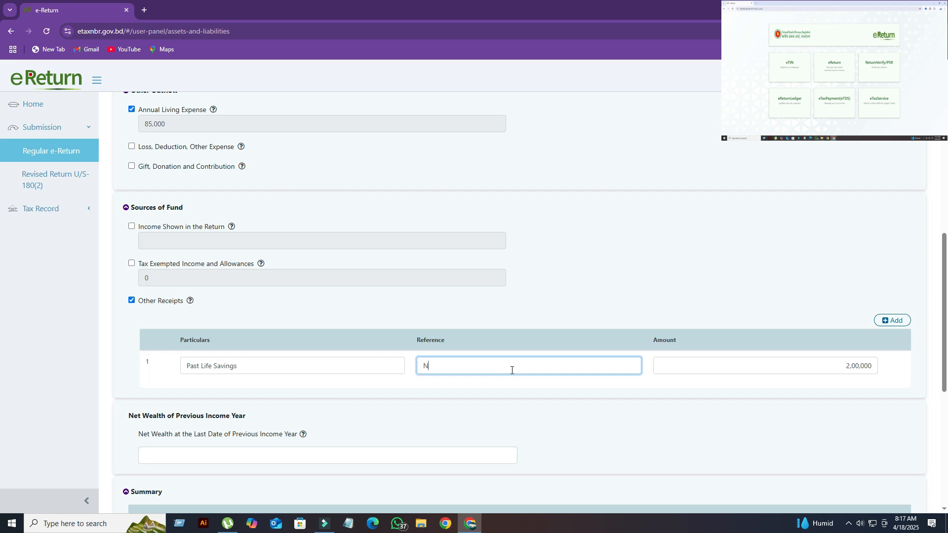
text(ll)
- Compare the source of fund with the total fund outflow and check the difference in the Summary table
scroll(504, 370, down, 5)
scroll(496, 374, down, 1)
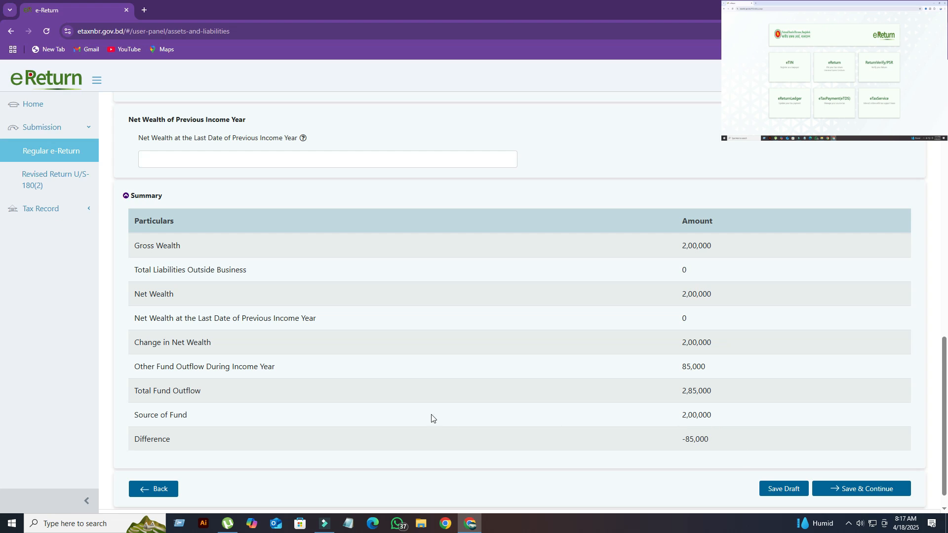
scroll(432, 417, up, 2)
scroll(432, 417, up, 1)
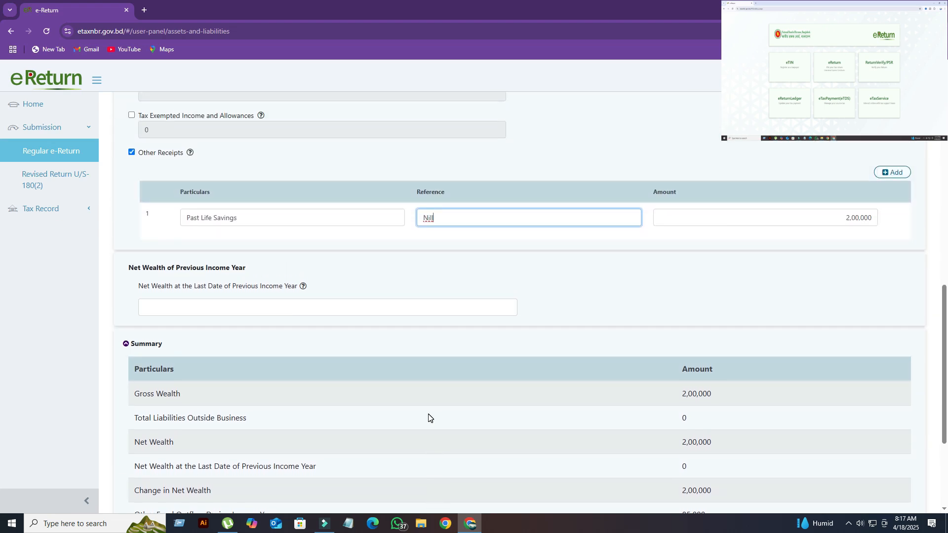
scroll(412, 418, down, 1)
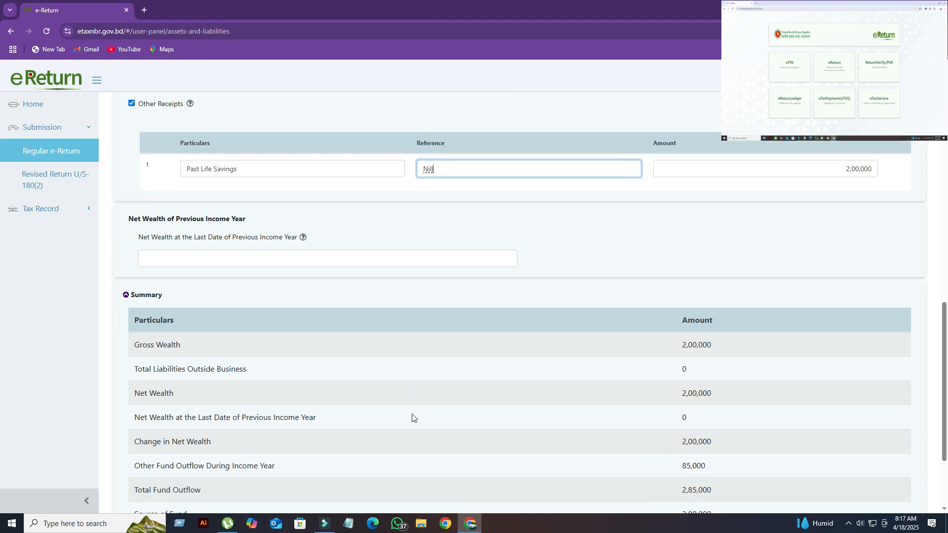
scroll(412, 418, down, 1)
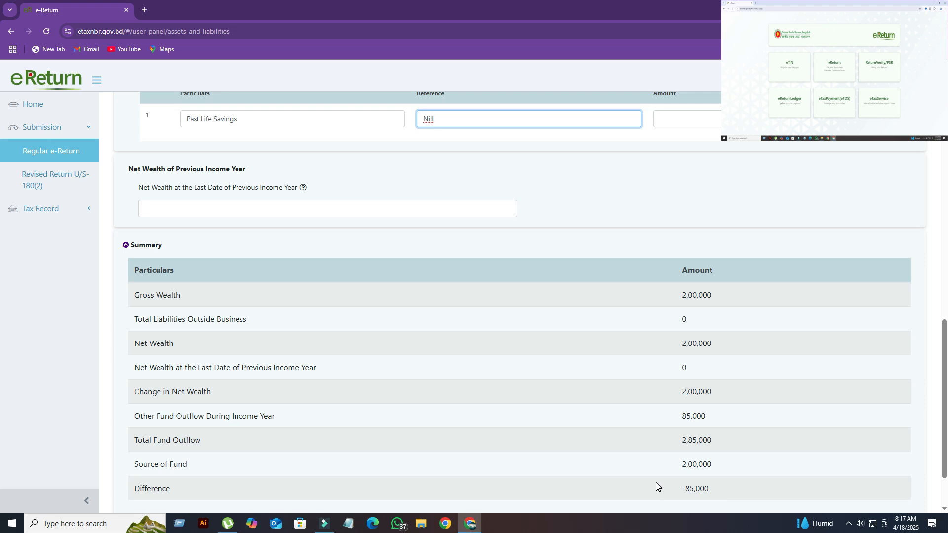
scroll(594, 452, up, 1)
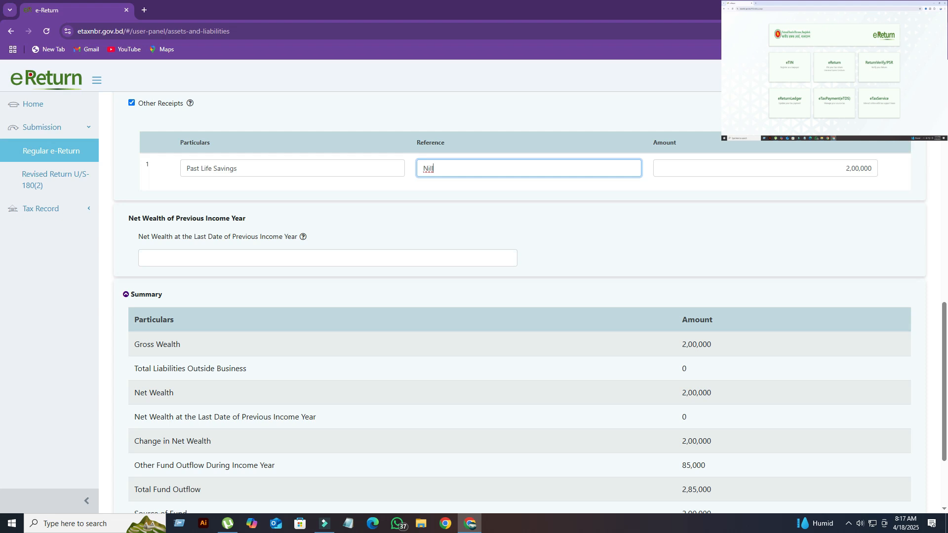
- Add a second Other Receipts row with Gift From Mother as its particulars
click(889, 118)
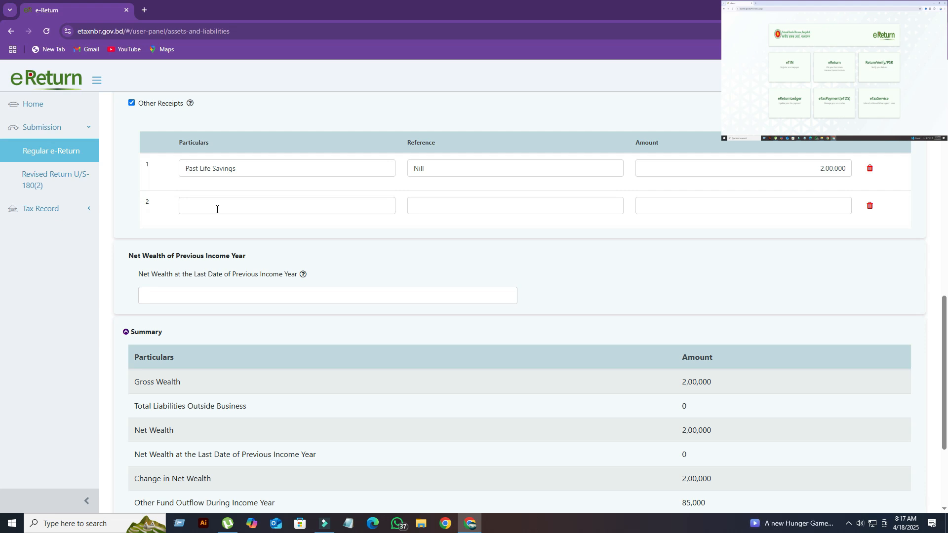
click(217, 209)
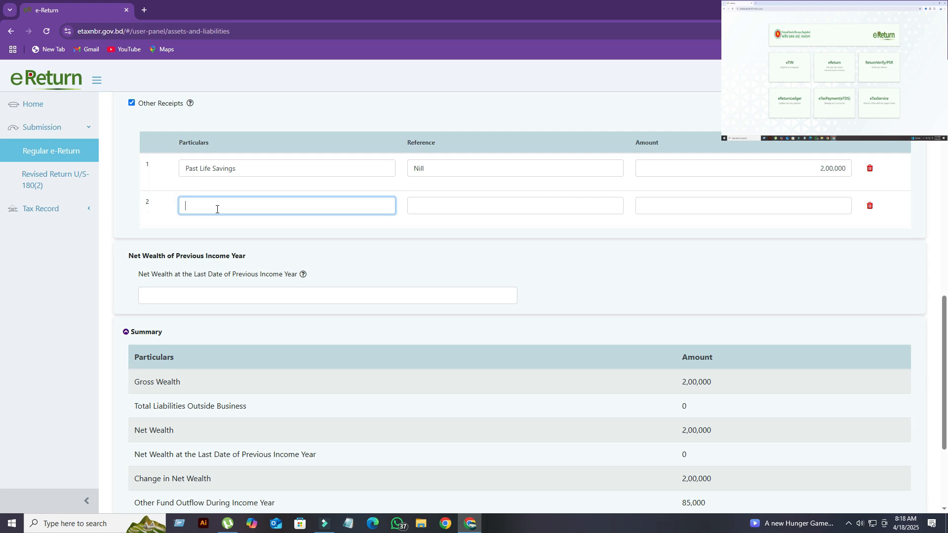
text(Gift From Mother)
- Complete the Gift From Mother row with reference Nill and amount 85,000, and save and continue to Tax & Payment
click(438, 208)
text(Nill)
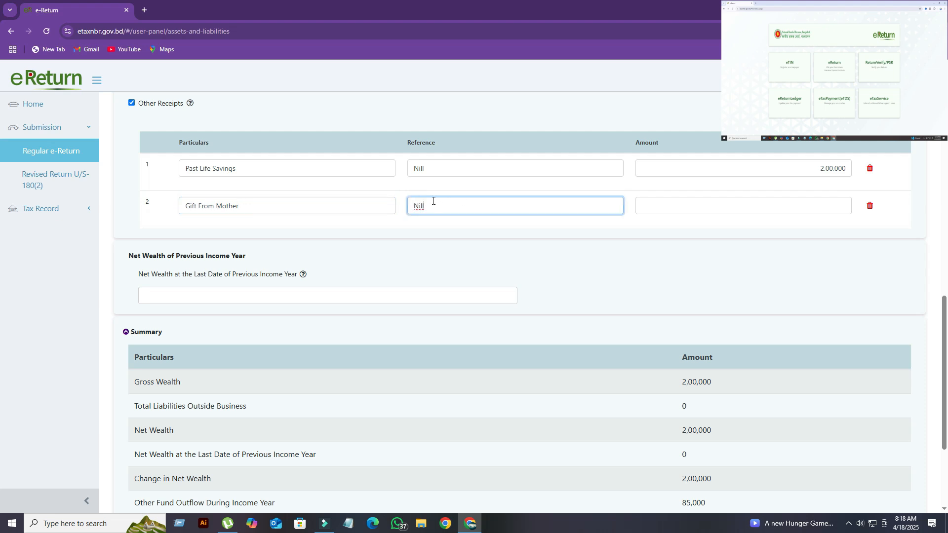
click(716, 209)
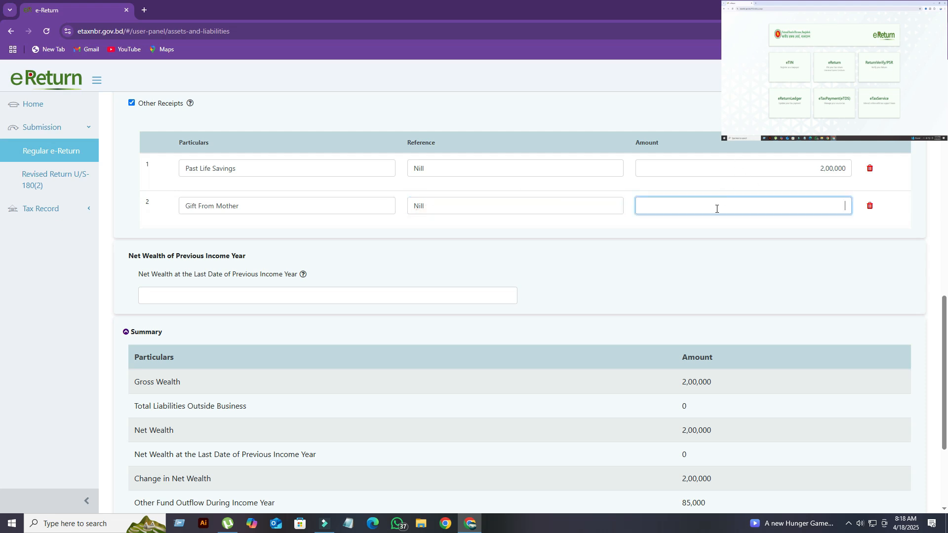
text(850)
text(000)
scroll(715, 232, down, 3)
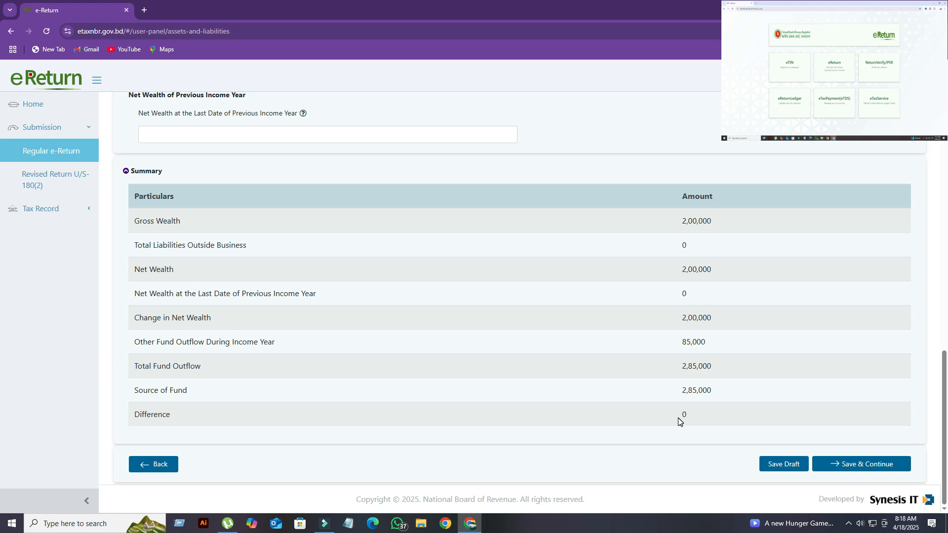
click(864, 464)
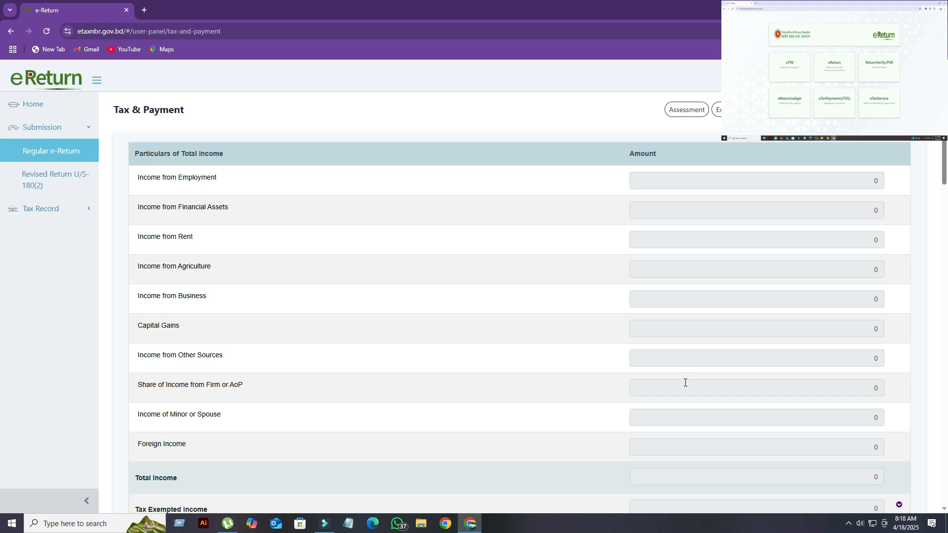
- Review the total income particulars and the tax computation through to Total Amount Payable on the Tax & Payment page
scroll(685, 383, down, 2)
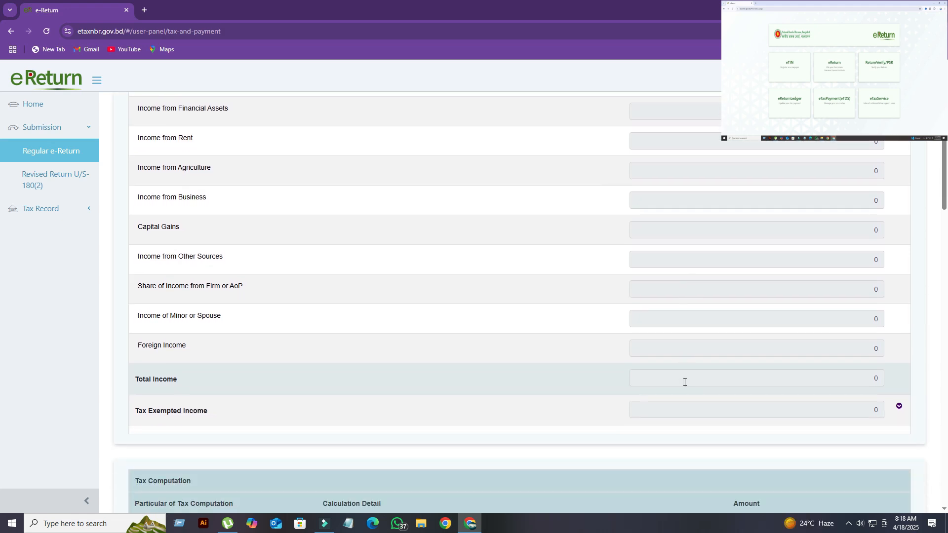
scroll(685, 382, down, 2)
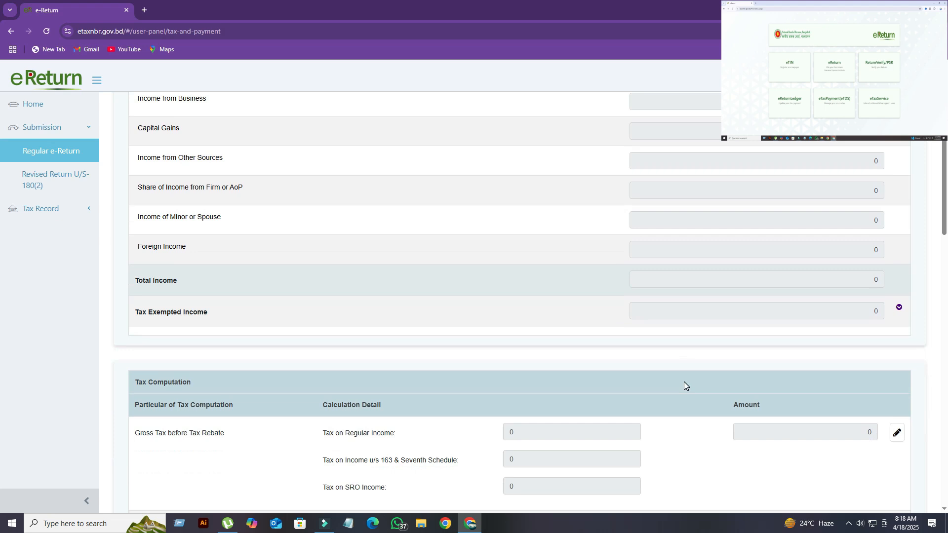
scroll(684, 383, down, 1)
scroll(684, 385, down, 6)
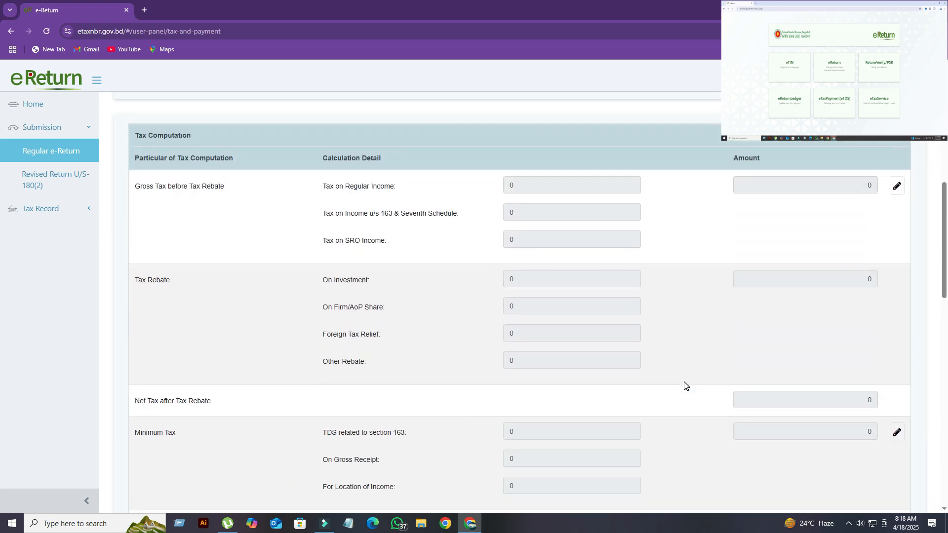
scroll(684, 385, down, 3)
scroll(685, 385, up, 1)
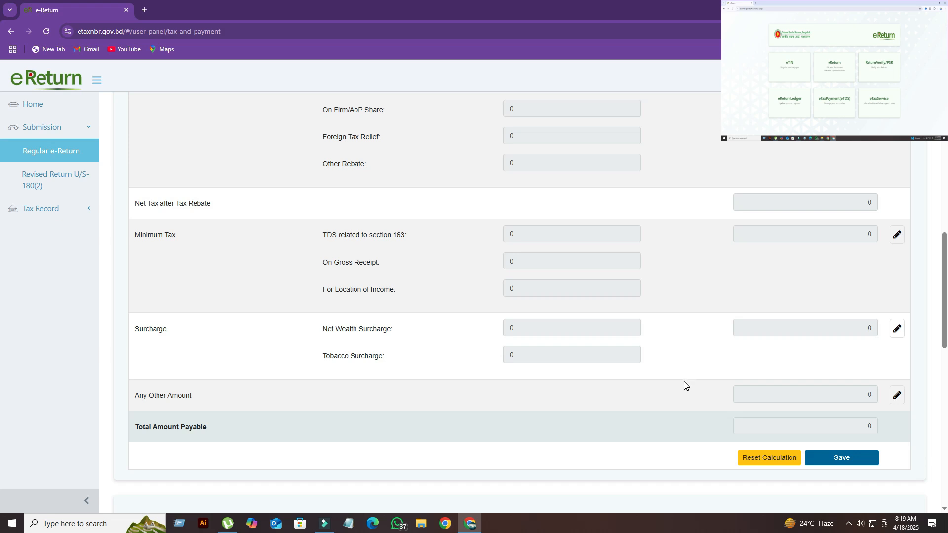
- Save the tax computation on the Tax & Payment page and recheck its calculated amounts
click(841, 460)
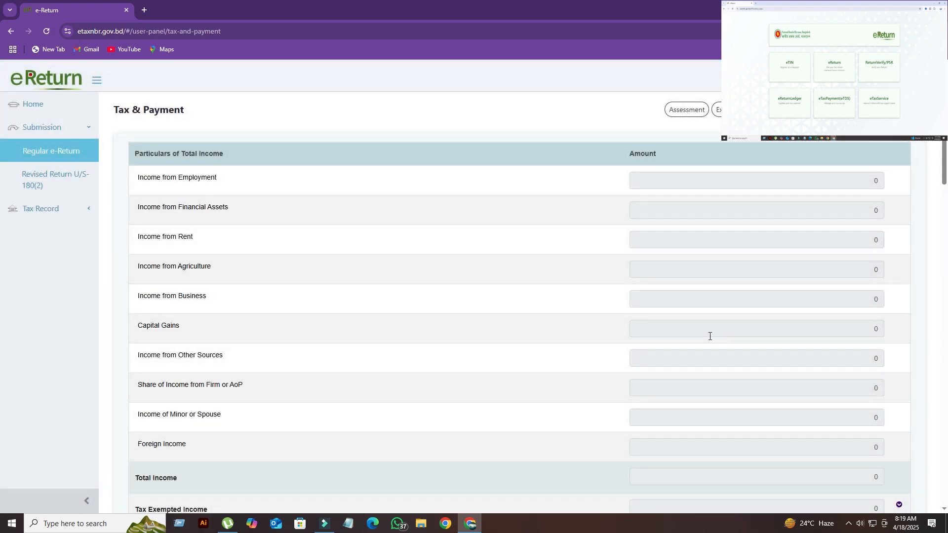
scroll(533, 296, down, 8)
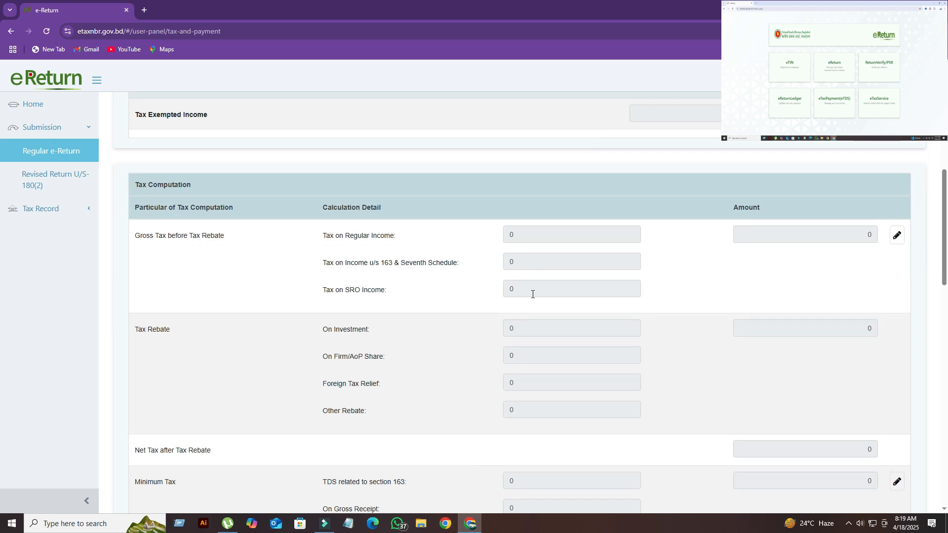
scroll(533, 295, up, 8)
scroll(534, 298, down, 3)
scroll(532, 297, down, 10)
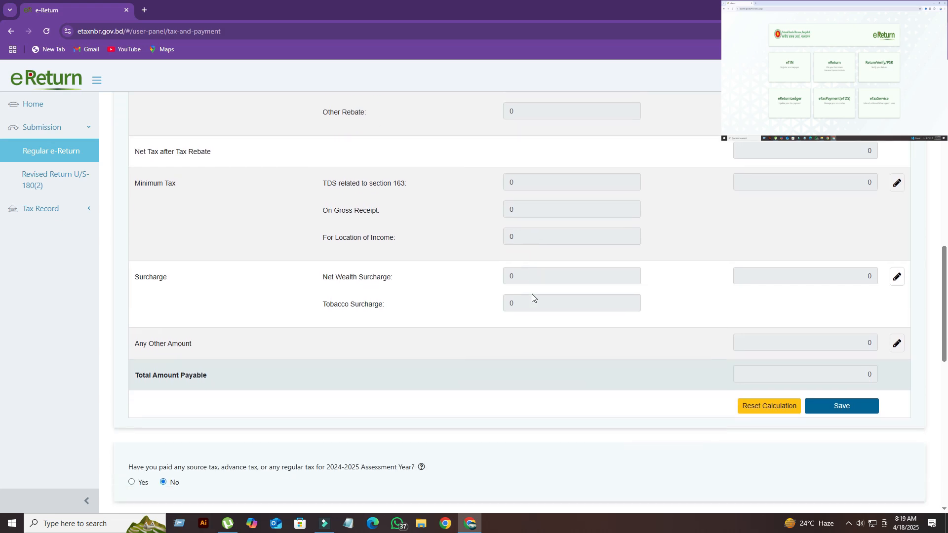
- Check the prior tax paid answer and the Payment and Final Payable tables, and proceed to the online return
scroll(533, 296, down, 5)
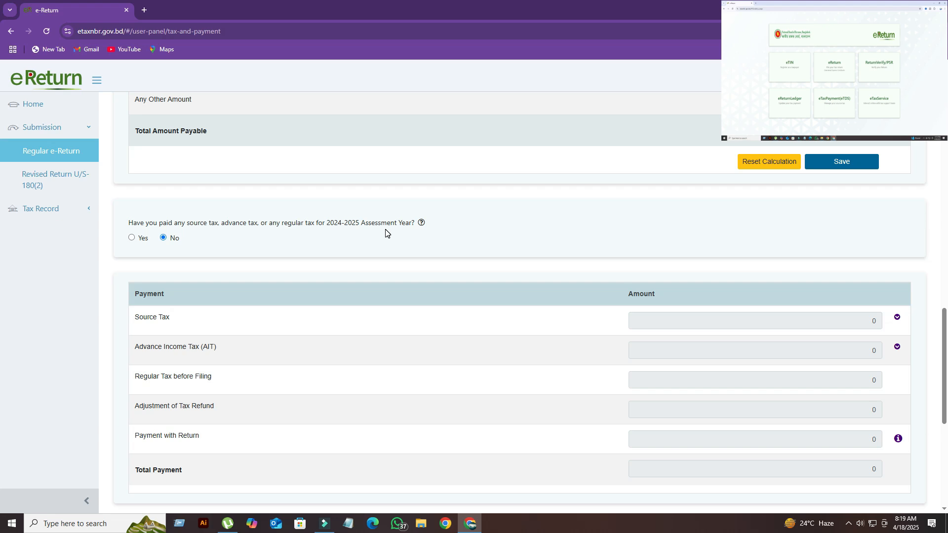
scroll(385, 232, down, 3)
scroll(385, 232, down, 3)
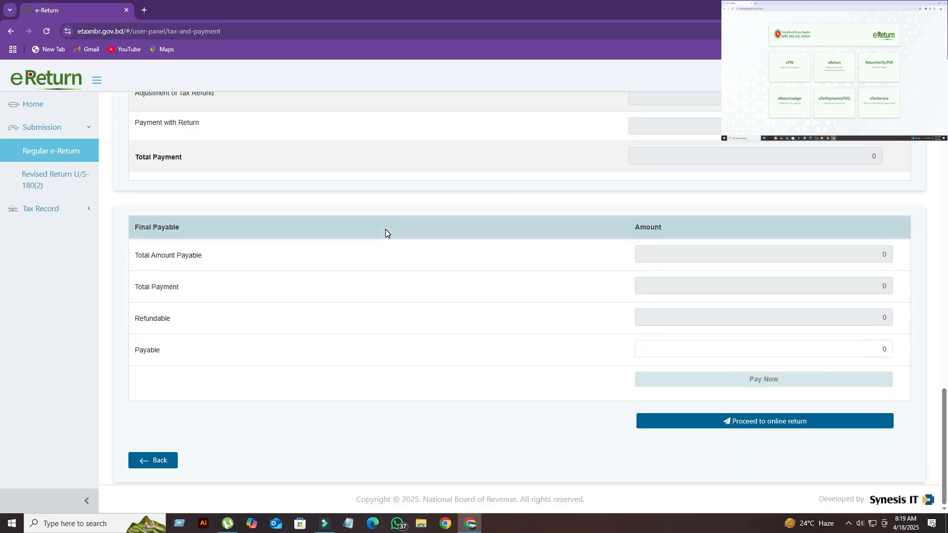
scroll(386, 229, up, 7)
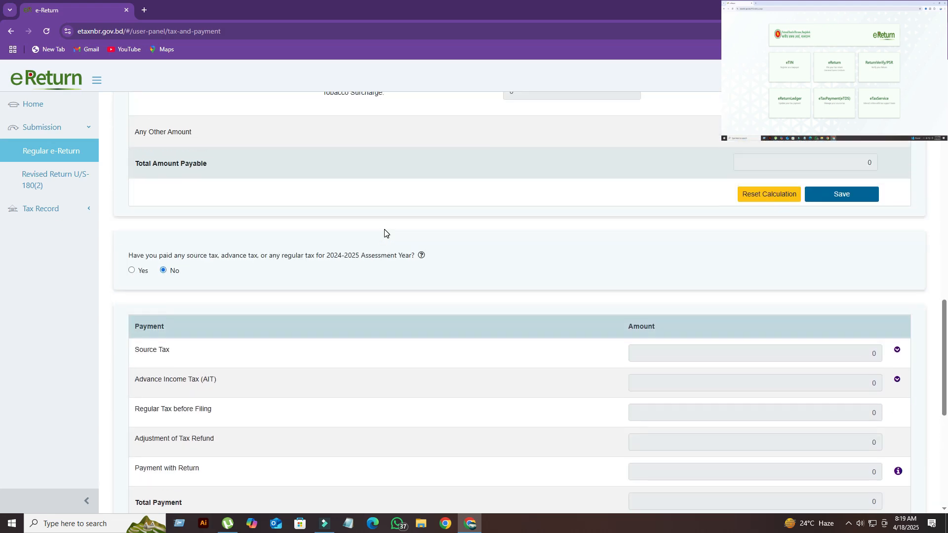
scroll(385, 230, up, 4)
scroll(385, 231, down, 9)
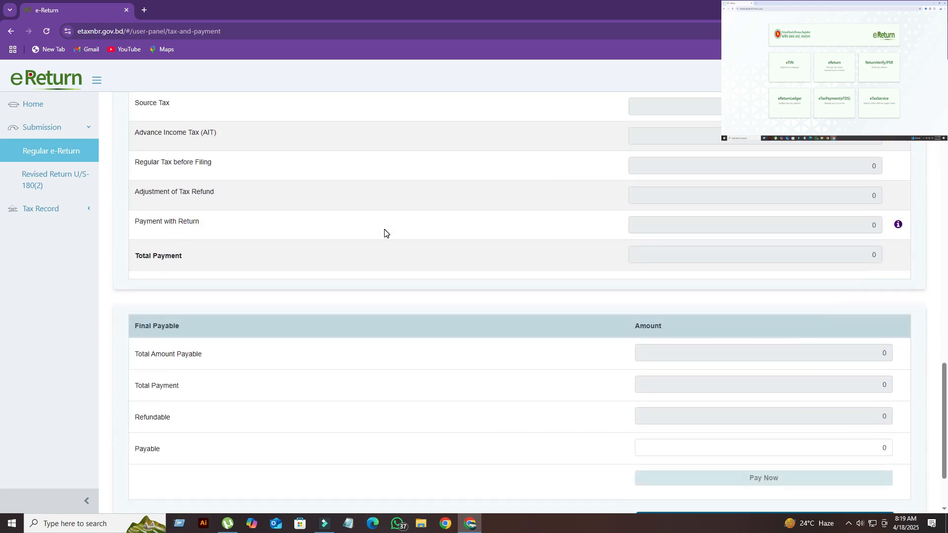
scroll(386, 232, up, 2)
scroll(385, 232, down, 4)
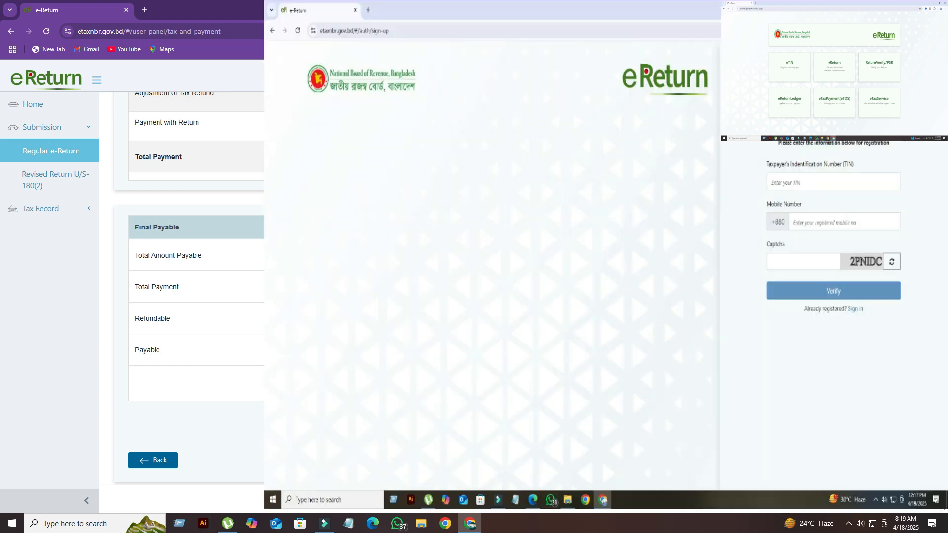
click(859, 460)
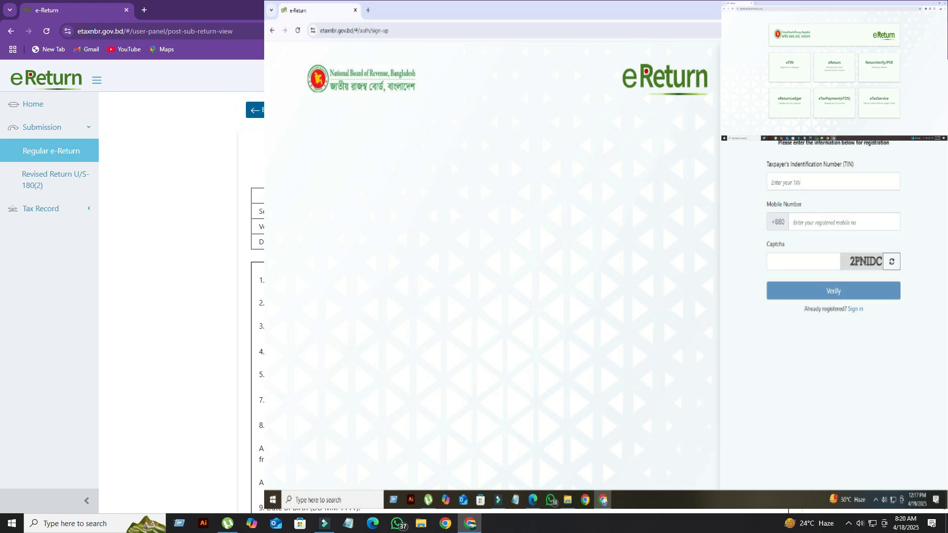
- Review the return preview from the taxpayer particulars through the income and tax statements to the closing instructions
scroll(257, 296, down, 5)
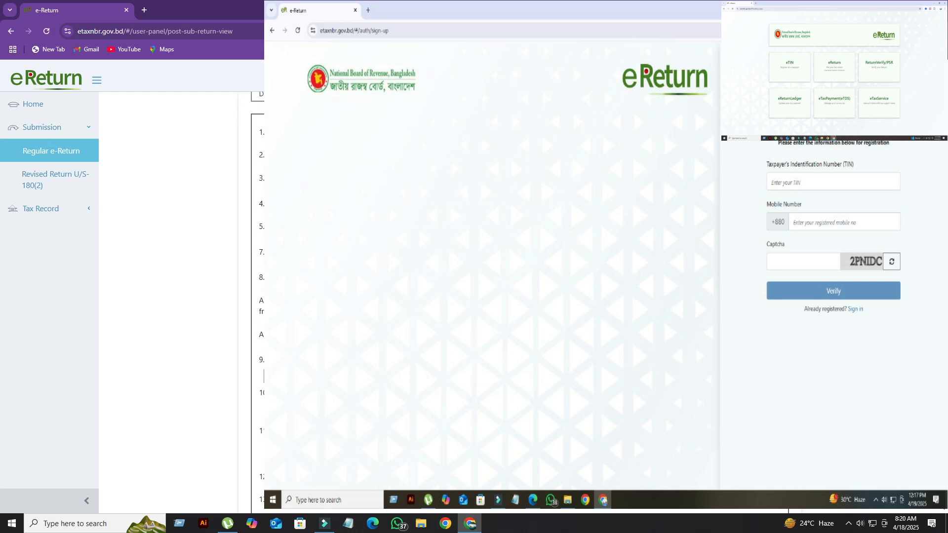
scroll(177, 296, down, 7)
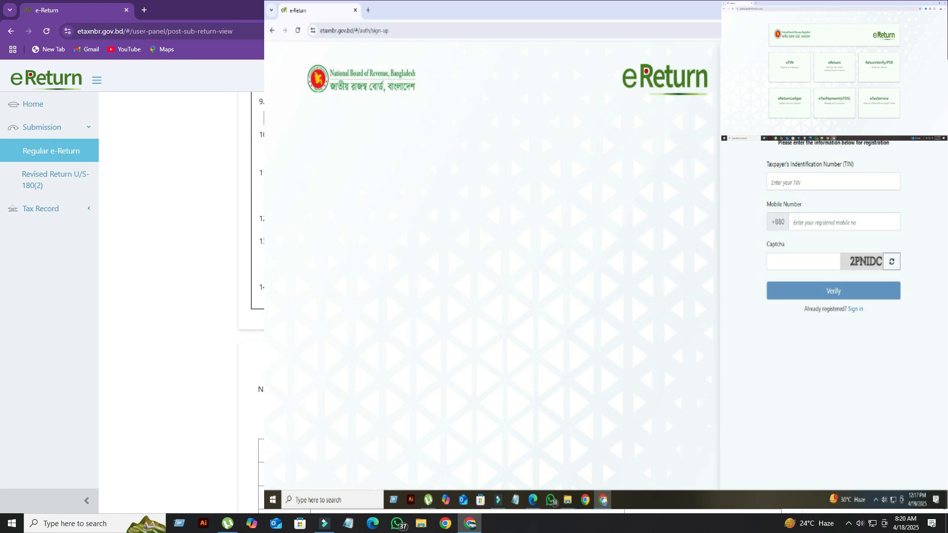
scroll(178, 296, down, 6)
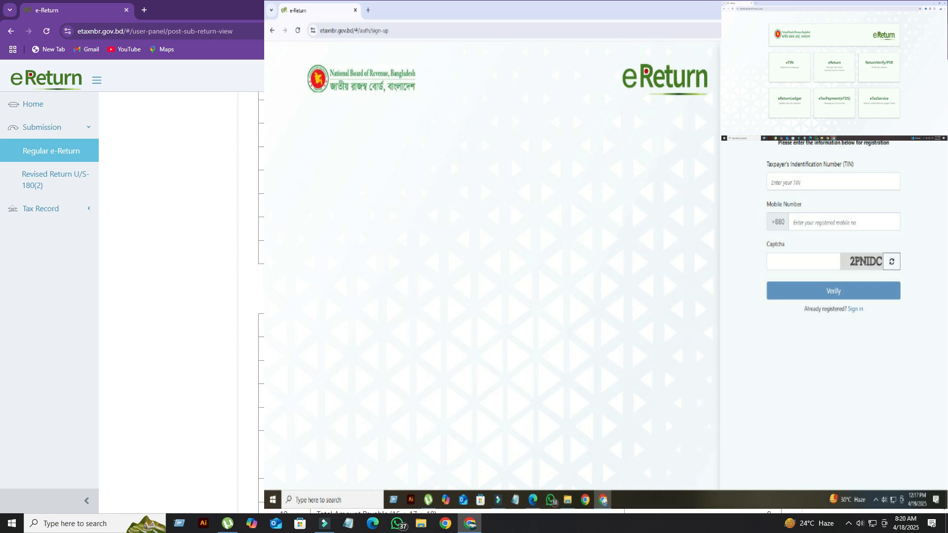
scroll(178, 296, down, 2)
scroll(178, 296, down, 2)
scroll(177, 296, down, 2)
scroll(178, 296, down, 5)
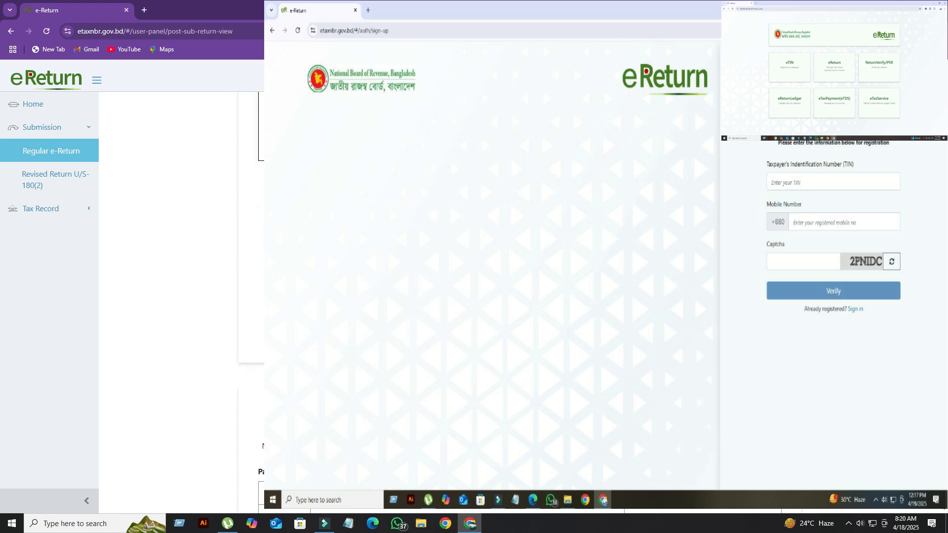
scroll(177, 296, down, 5)
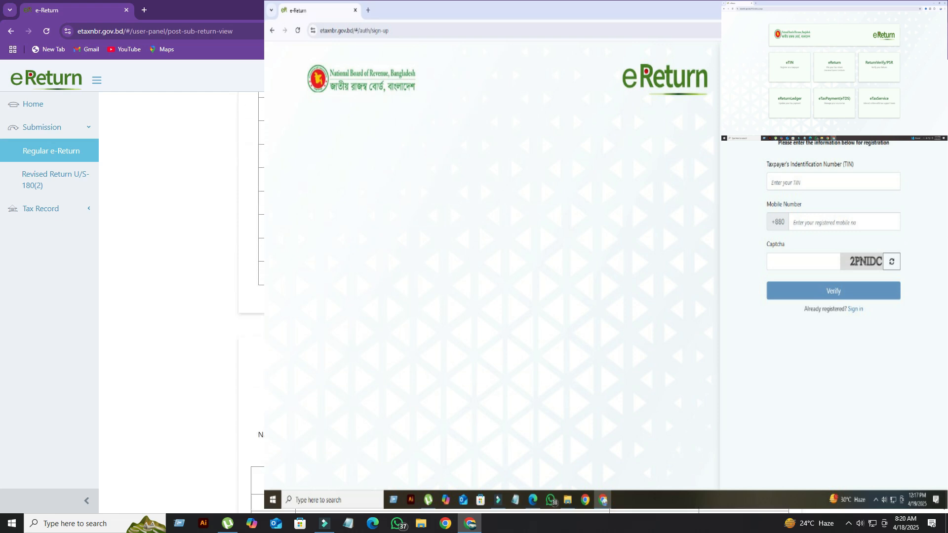
scroll(178, 296, down, 4)
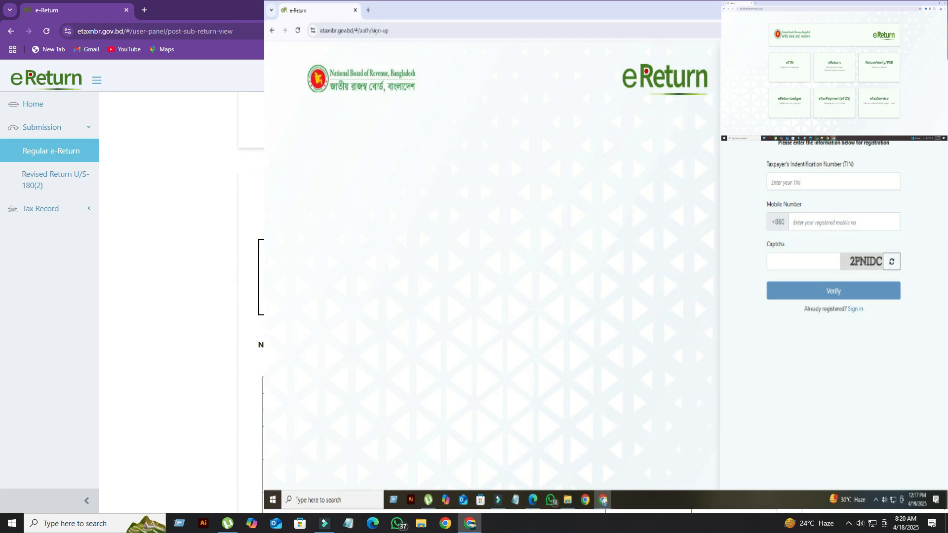
scroll(178, 296, down, 4)
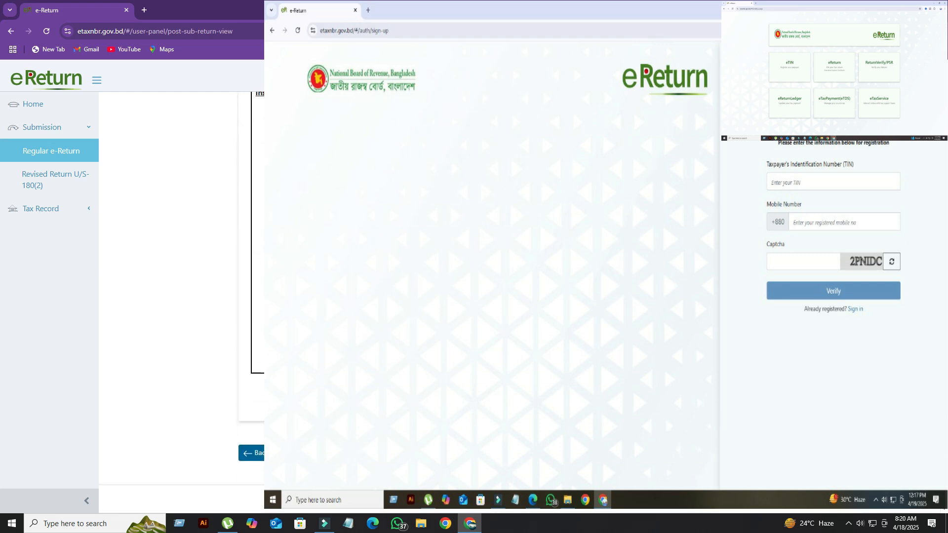
- Go back through the return preview from the instructions to the taxpayer particulars on its first page
scroll(177, 296, up, 5)
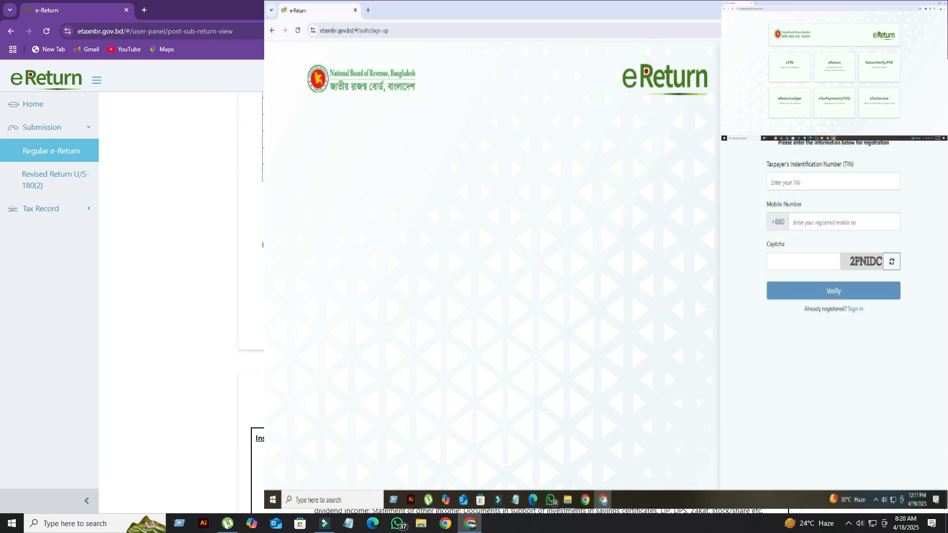
scroll(178, 297, up, 3)
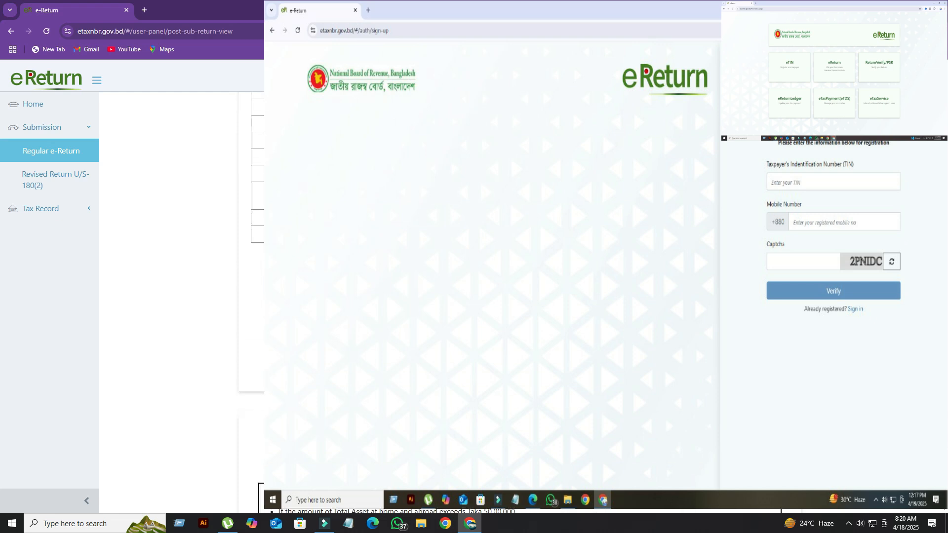
scroll(178, 296, down, 2)
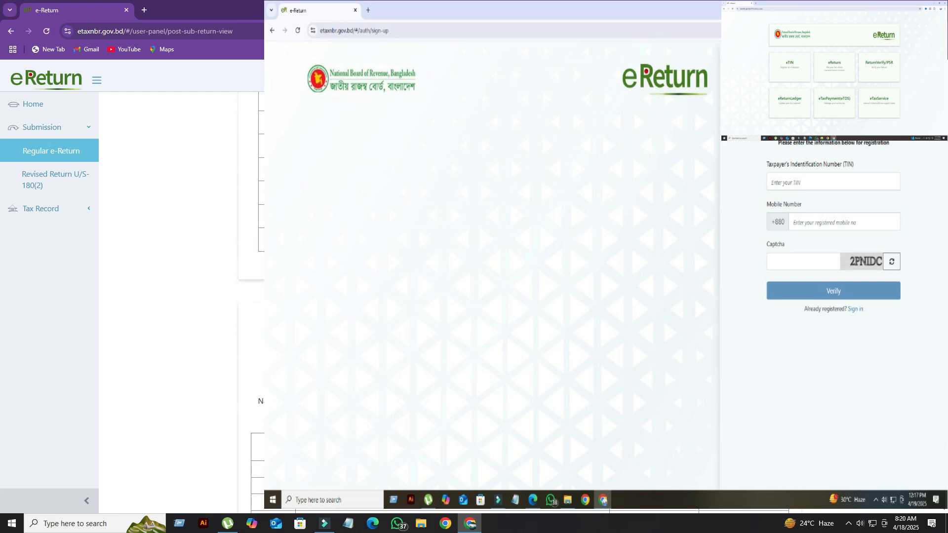
scroll(520, 302, up, 8)
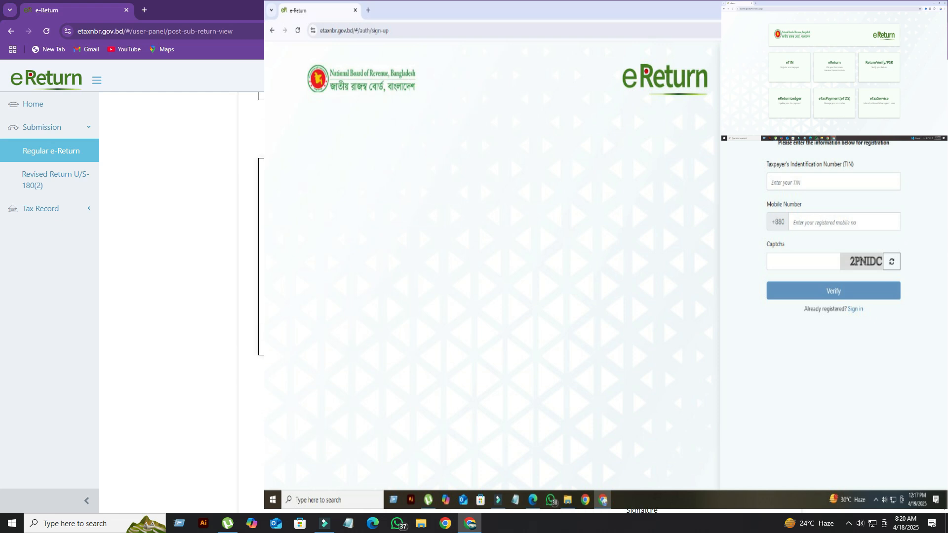
scroll(521, 303, down, 5)
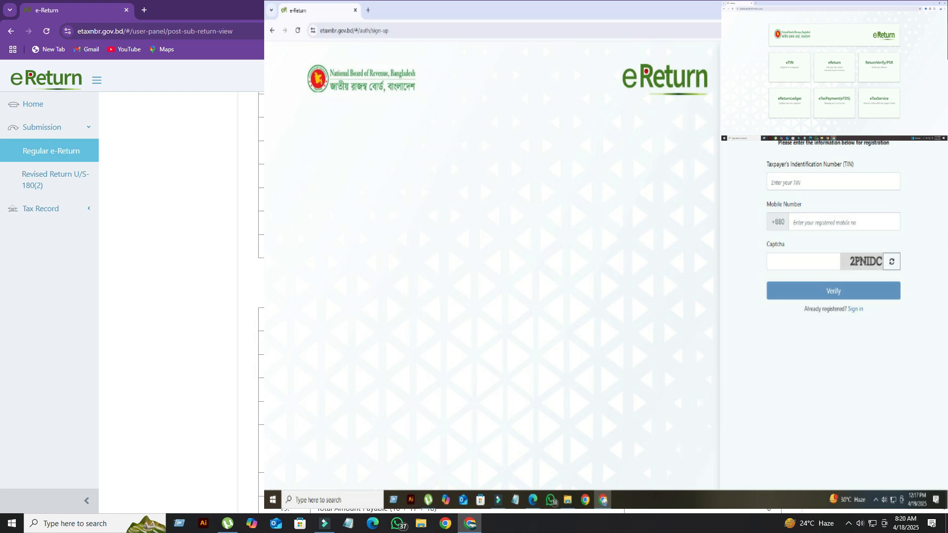
scroll(521, 302, up, 7)
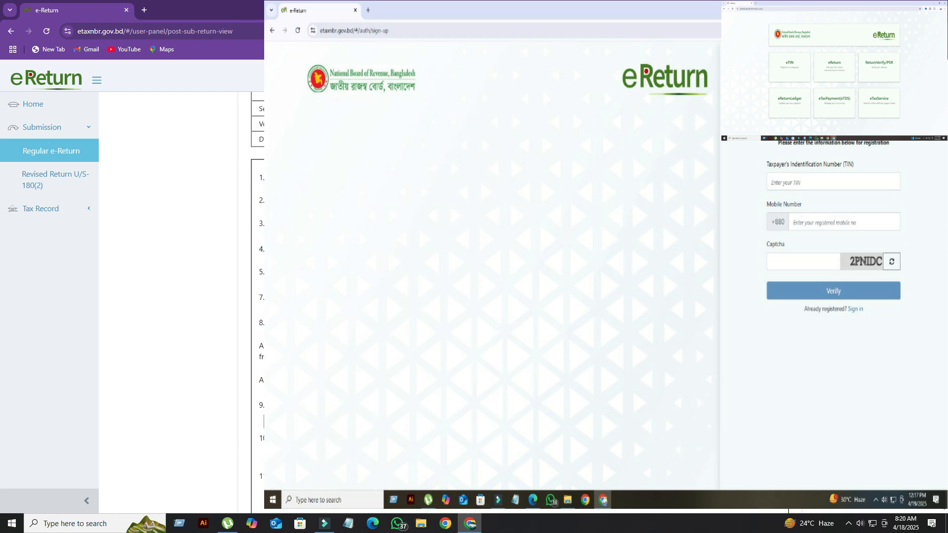
- Recheck the return preview's particulars, tax computation and statement pages down to the instructions page
scroll(520, 302, down, 7)
scroll(520, 302, down, 10)
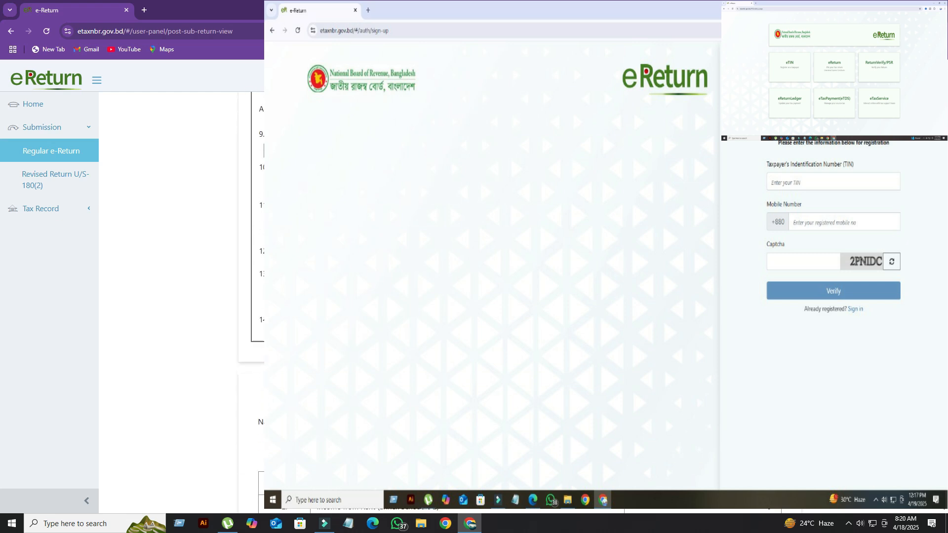
scroll(262, 498, down, 8)
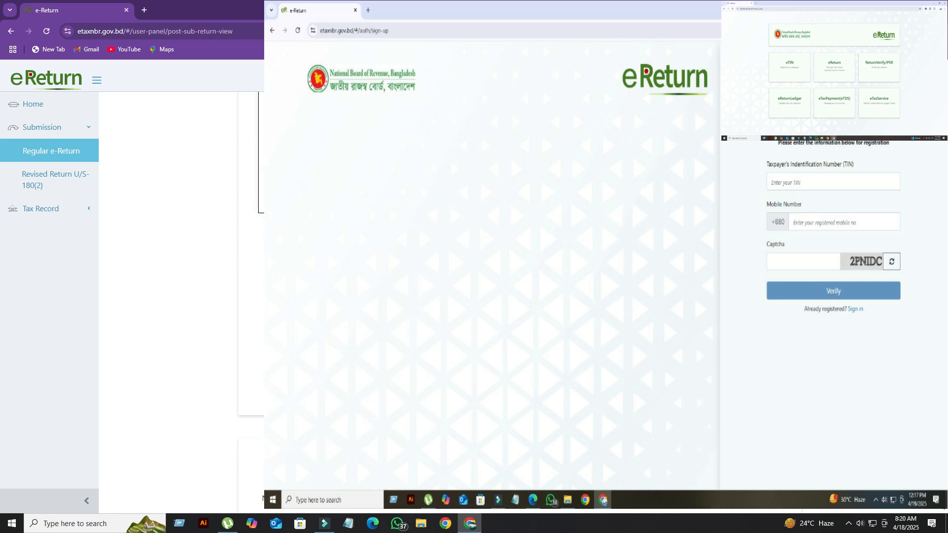
scroll(262, 497, down, 3)
scroll(262, 497, down, 8)
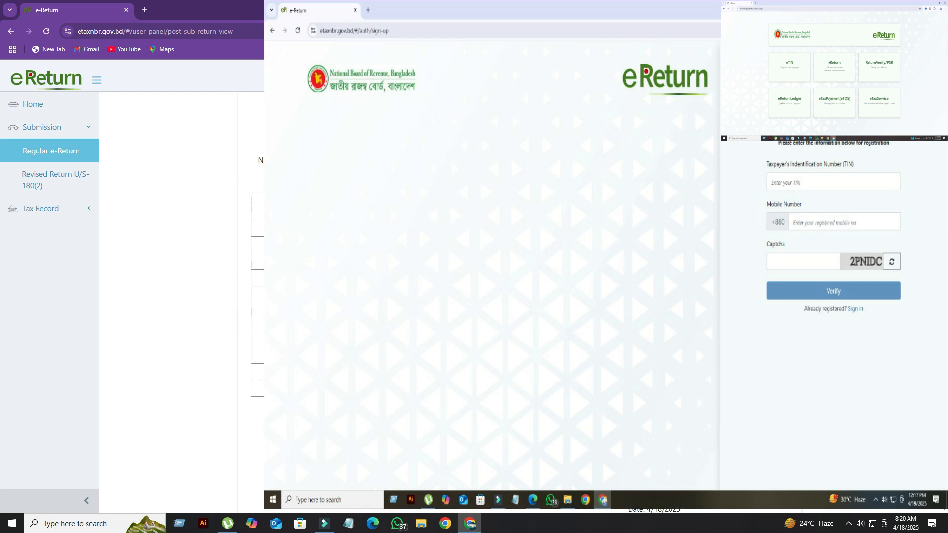
scroll(262, 498, down, 5)
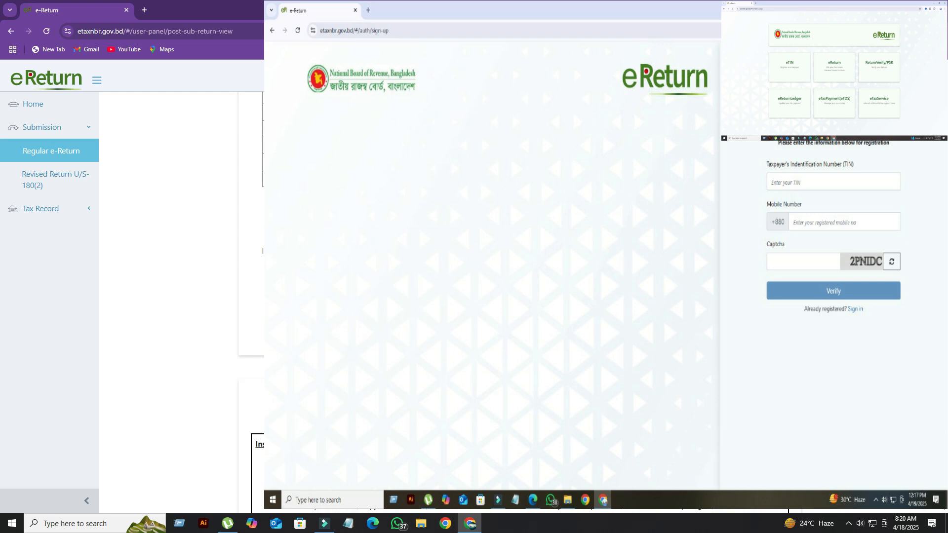
scroll(181, 291, down, 9)
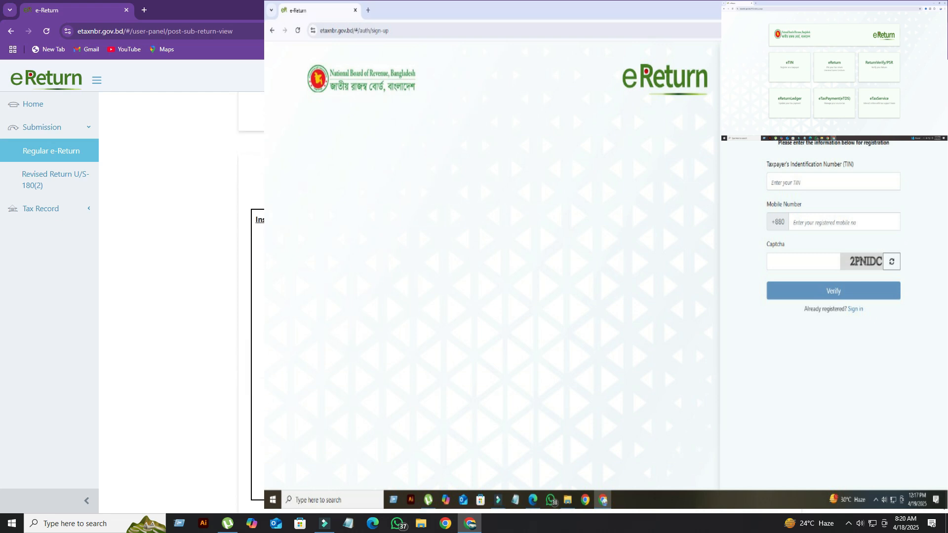